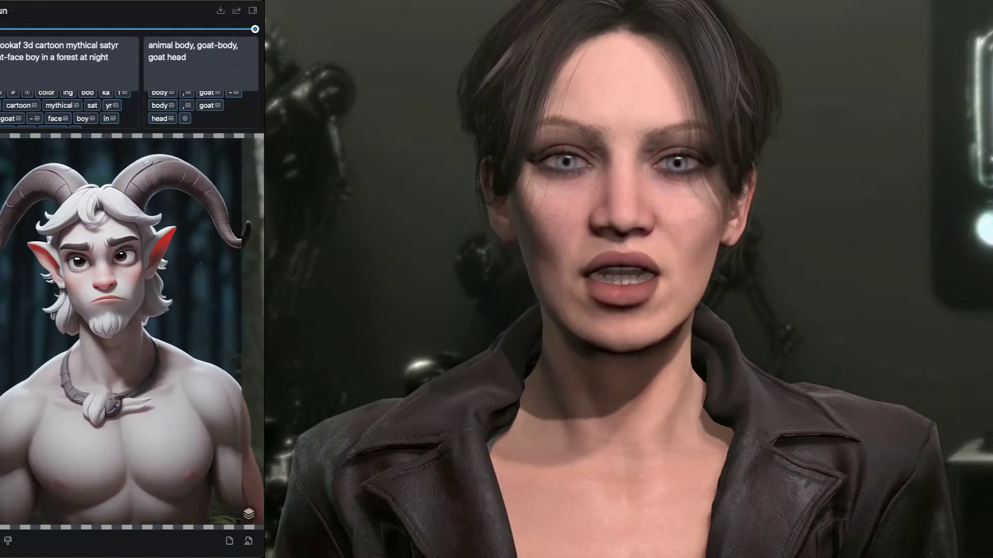
Step: Choose Depth Map (SDXL, ControlNet, Diffusers 1.0 Mid) as the control model and confirm its download
click(148, 276)
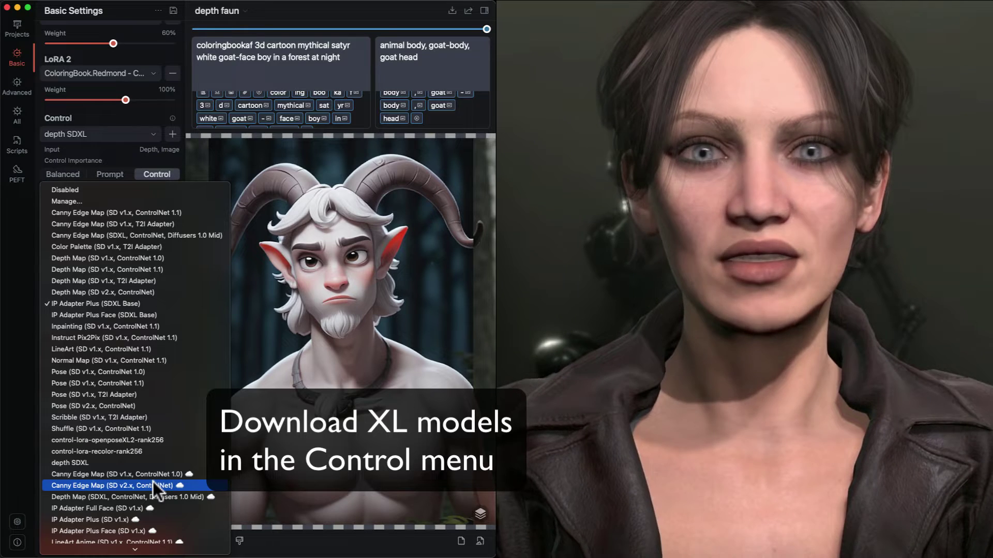
click(166, 496)
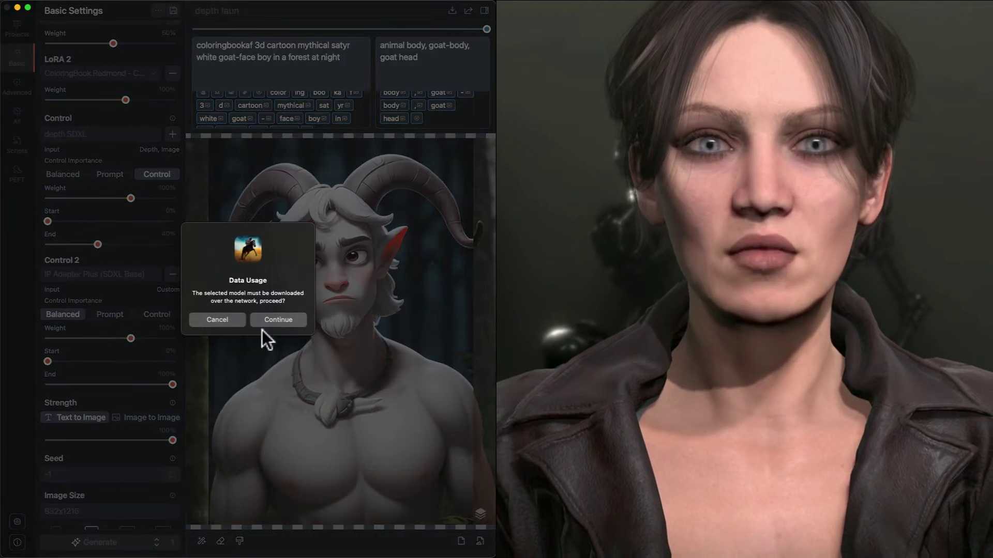
click(278, 319)
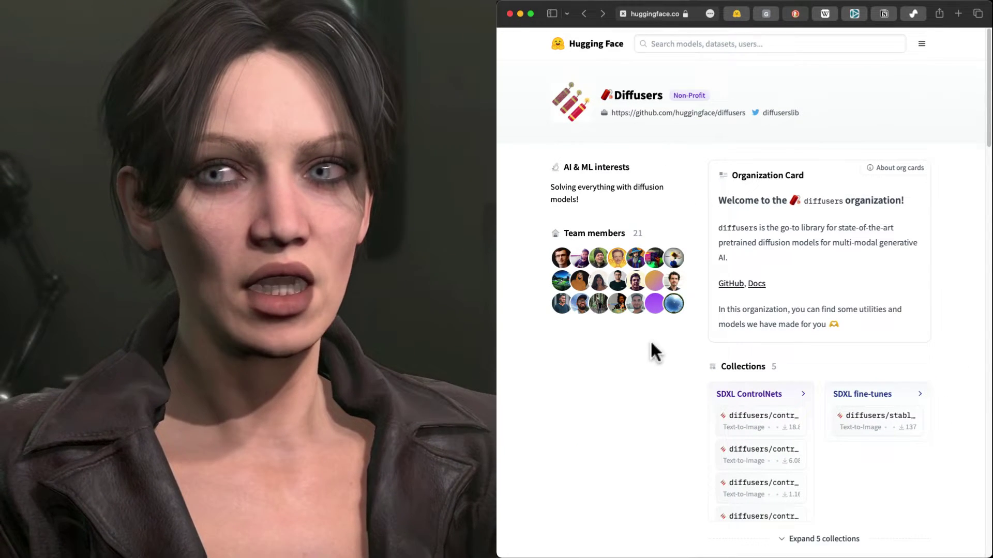
Step: Open the SDXL ControlNets collection and view the controlnet-depth-sdxl-1.0 repository files
click(758, 395)
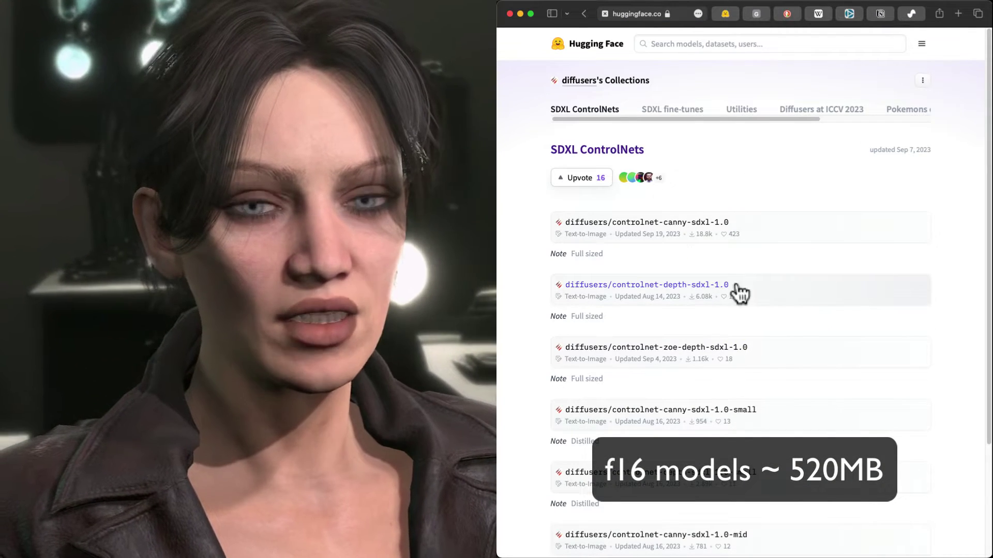
click(675, 288)
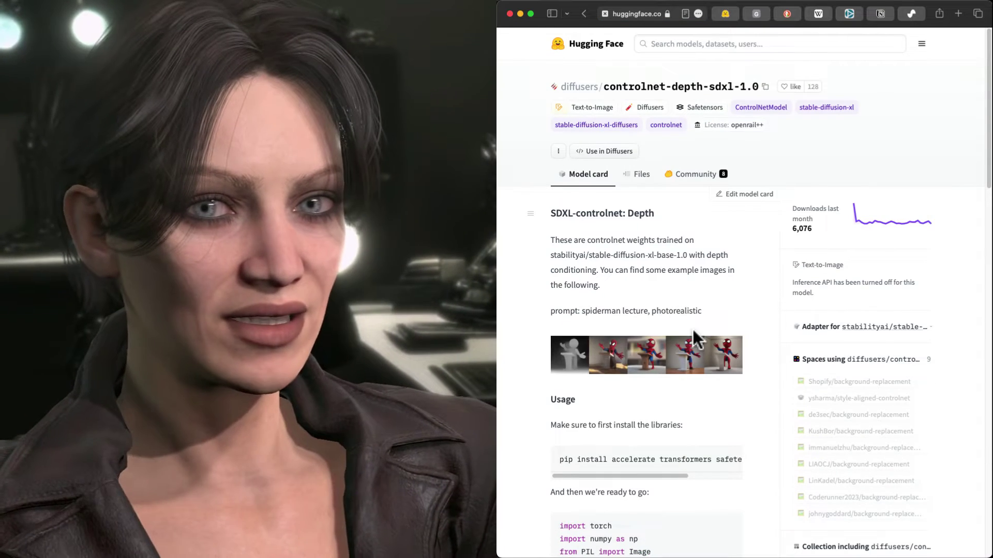
click(644, 176)
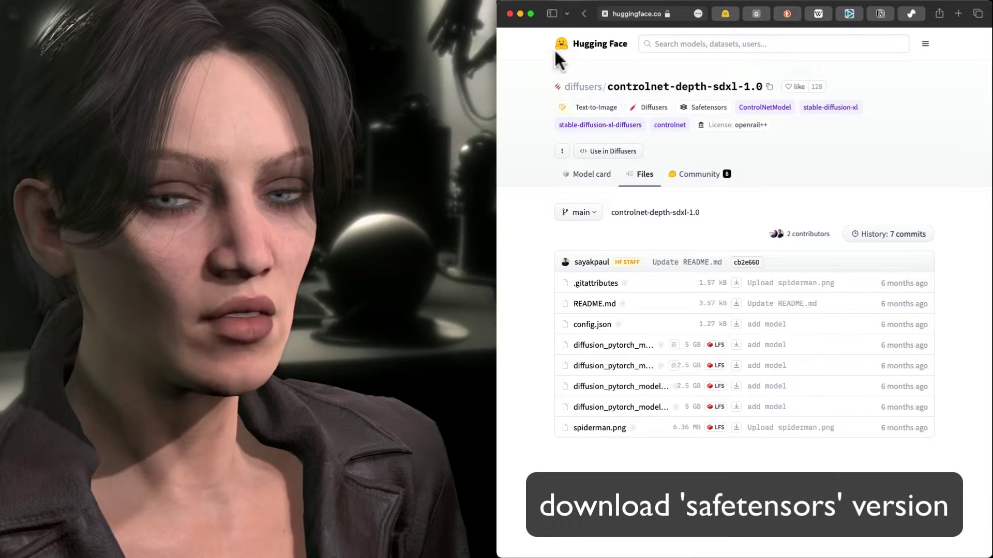
Step: Go back to the collection and view the controlnet-depth-sdxl-1.0-small repository files
click(583, 13)
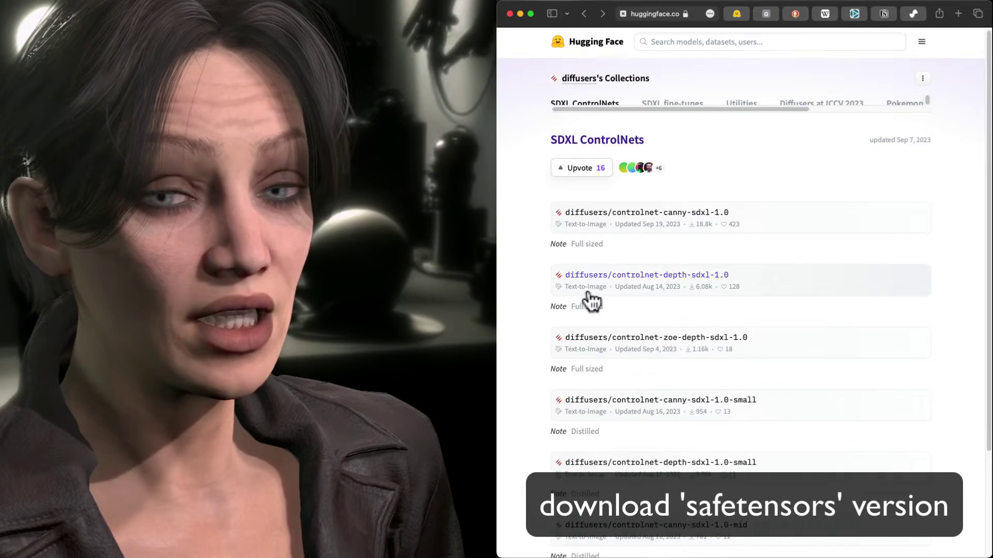
scroll(625, 330, down, 3)
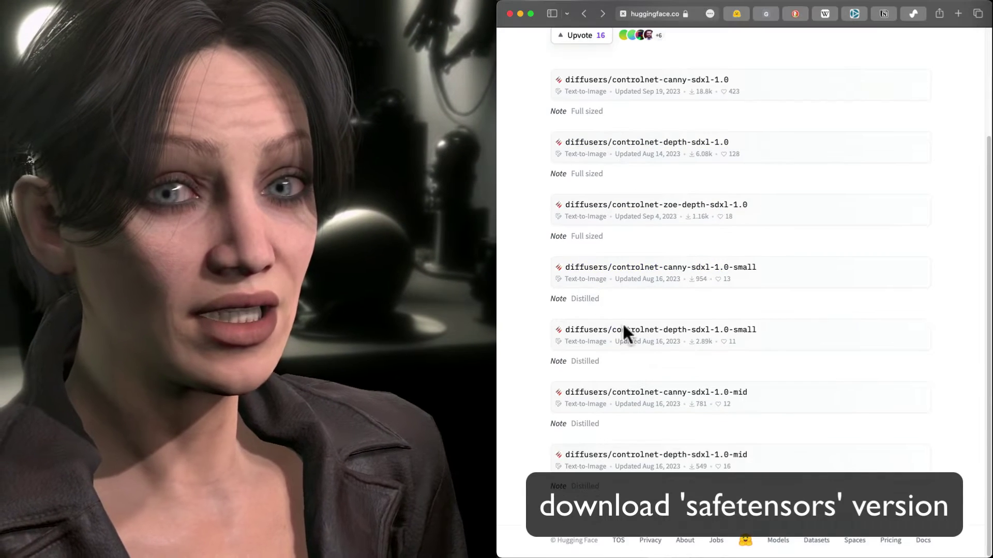
click(653, 335)
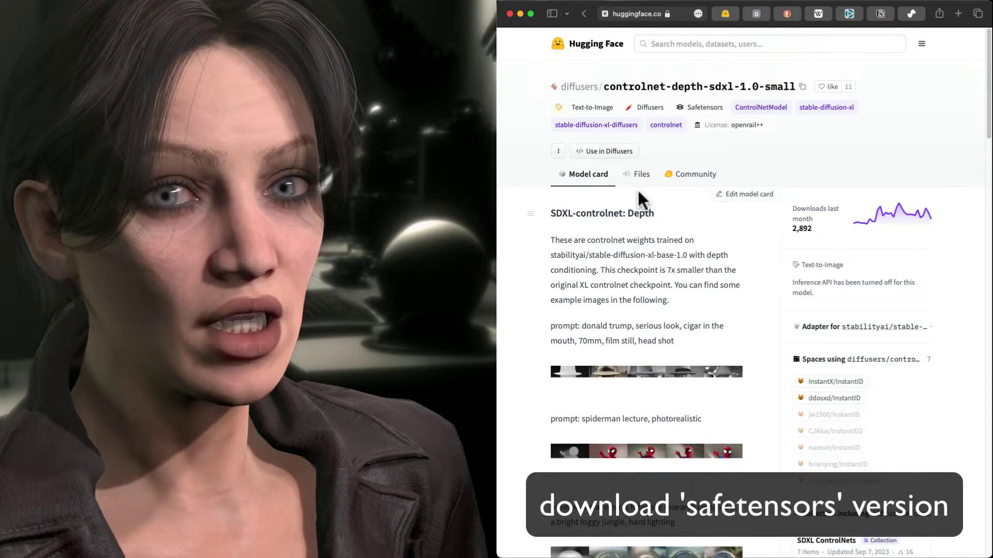
click(641, 176)
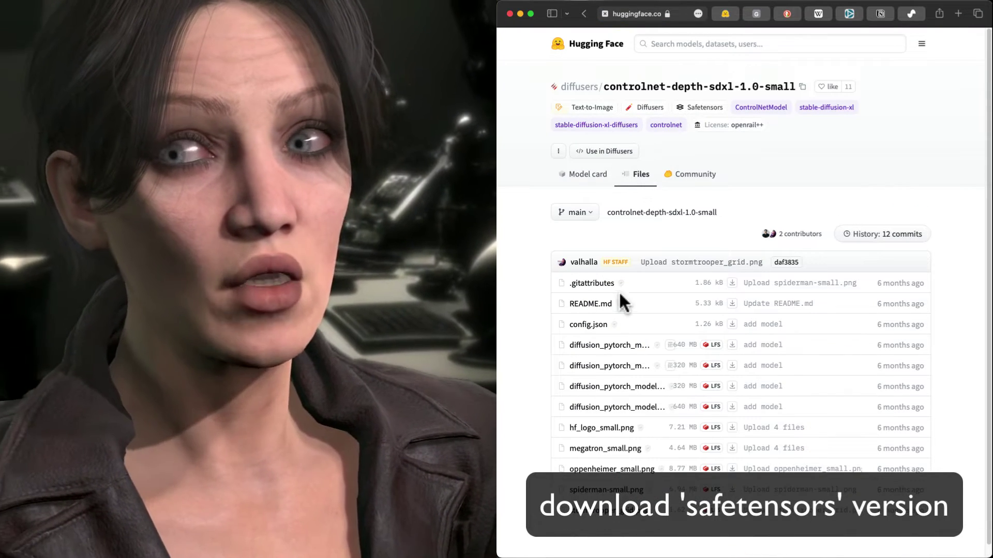
scroll(620, 292, down, 1)
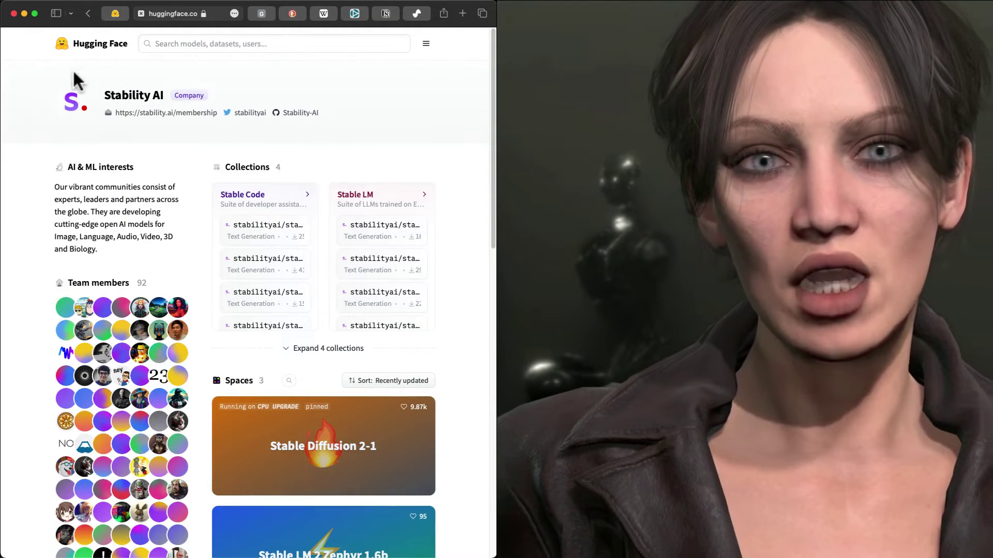
Step: Sort Stability AI's models alphabetically, read the stabilityai/control-lora model card, then view its files
scroll(202, 165, down, 10)
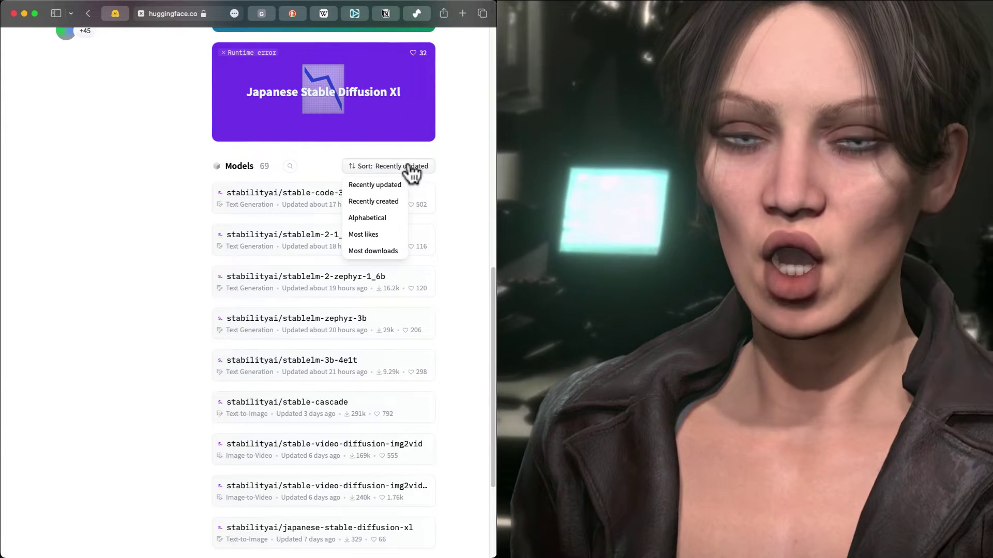
click(368, 218)
scroll(387, 223, down, 3)
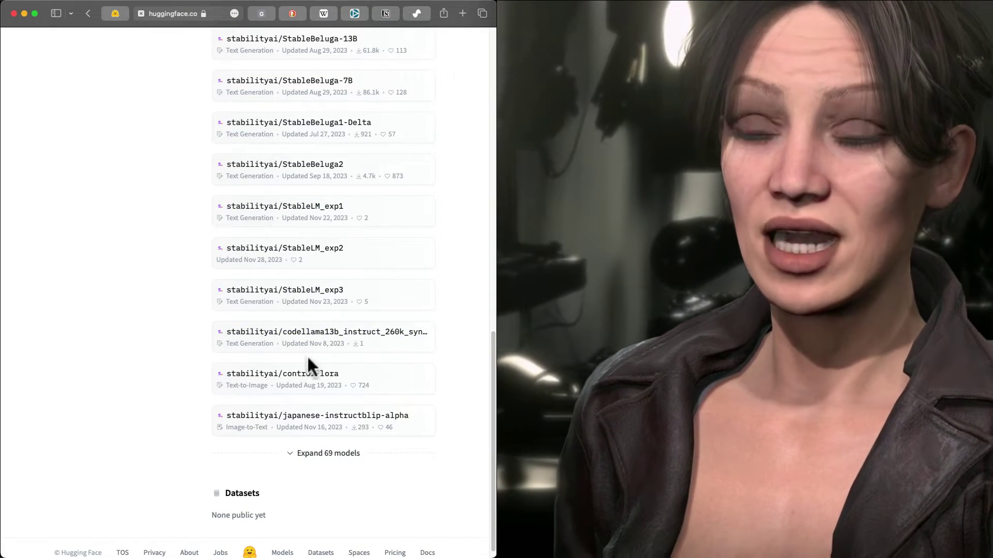
click(311, 380)
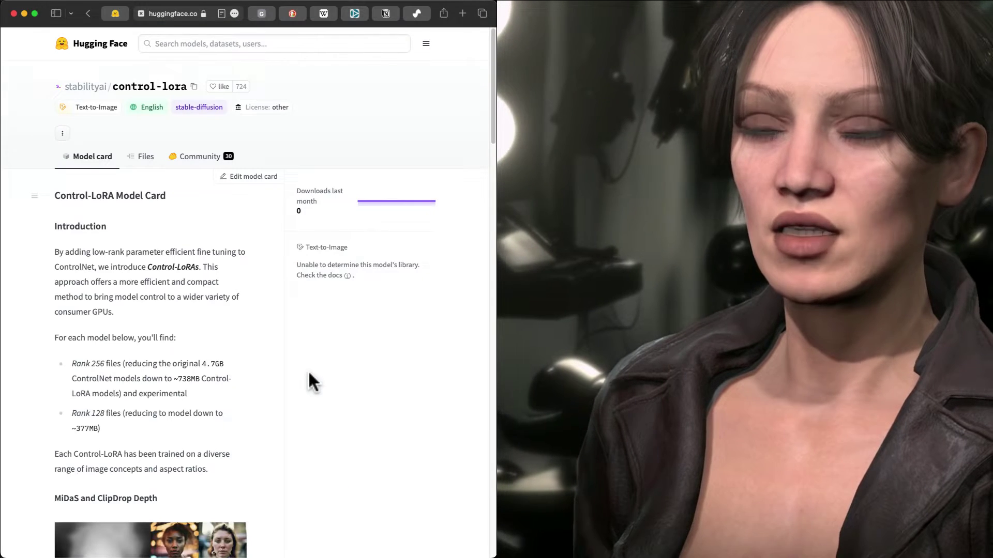
scroll(236, 254, down, 10)
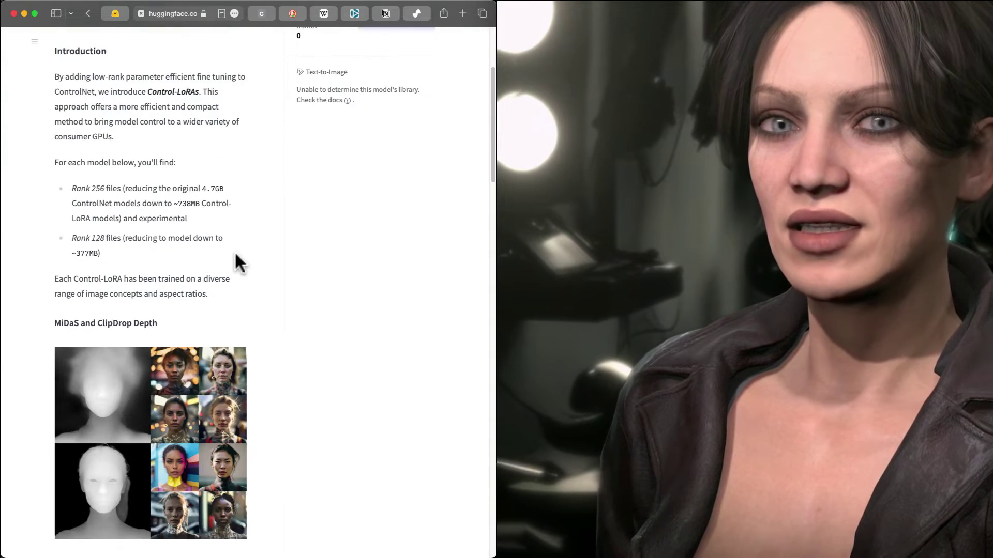
scroll(236, 261, down, 3)
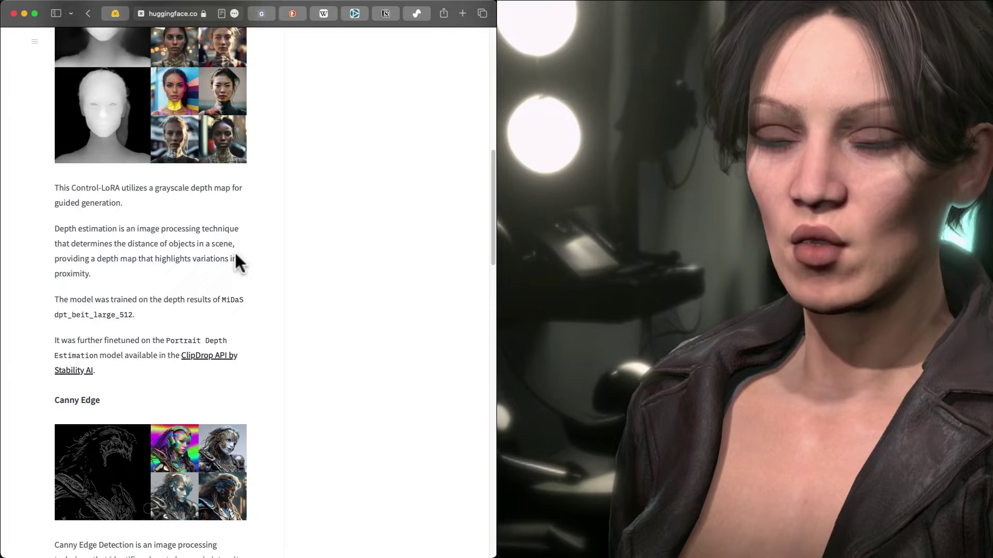
scroll(235, 254, up, 13)
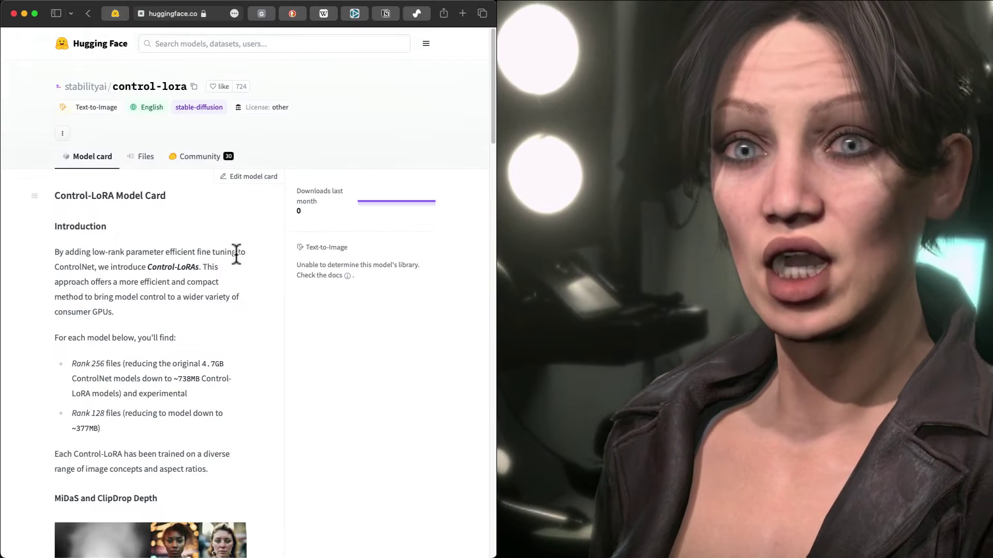
click(148, 158)
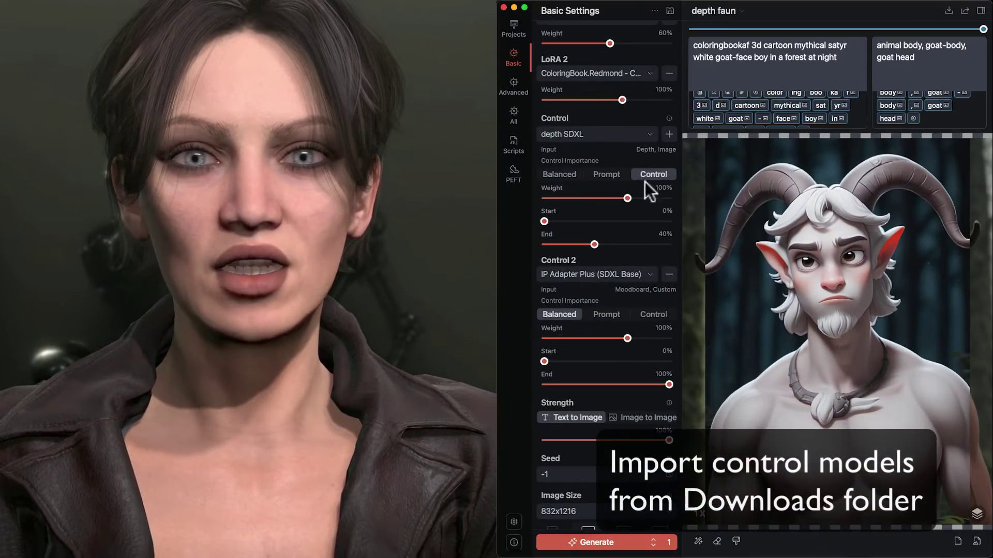
Step: Import the downloaded control-lora-sketch-rank256.safetensors as a ControlNet with the Inpaint preprocessor type
click(640, 132)
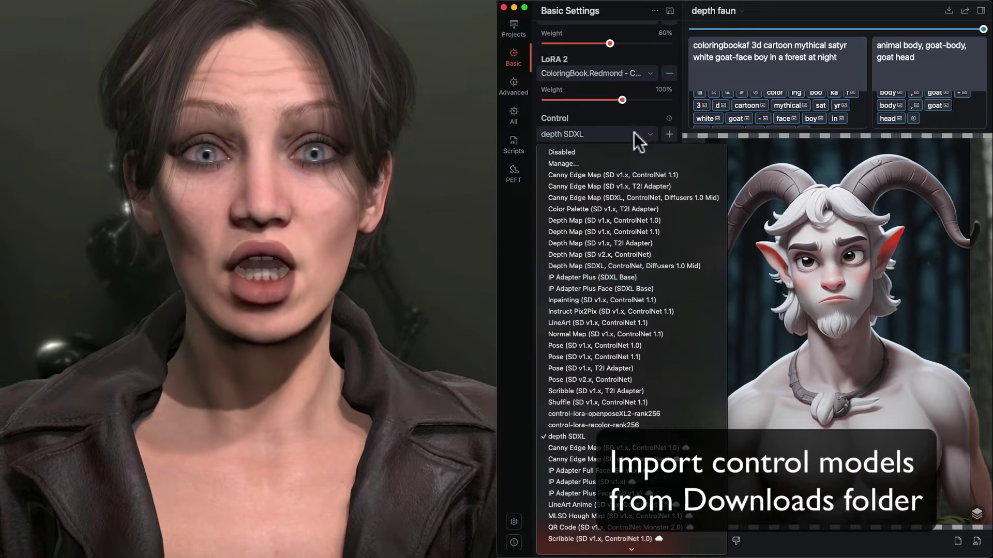
click(573, 162)
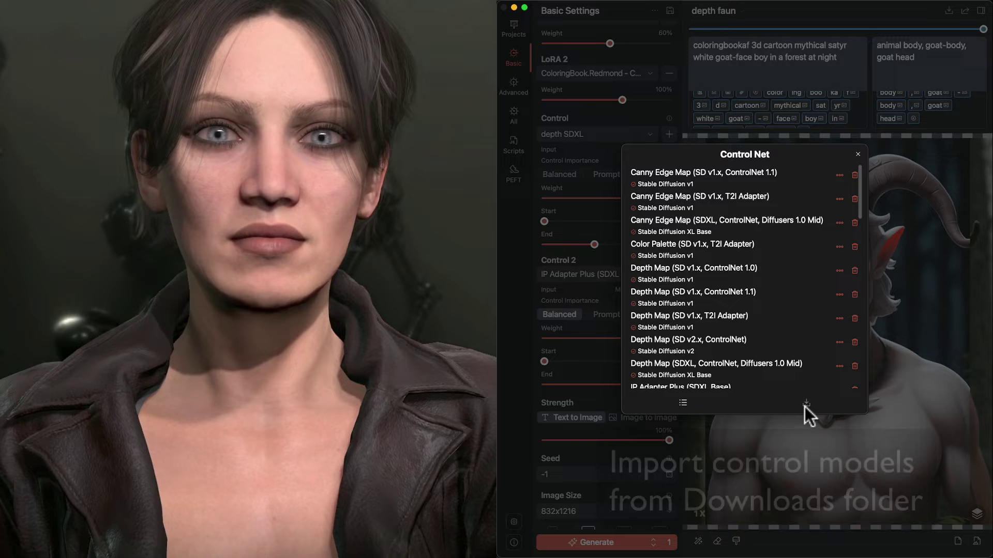
click(807, 404)
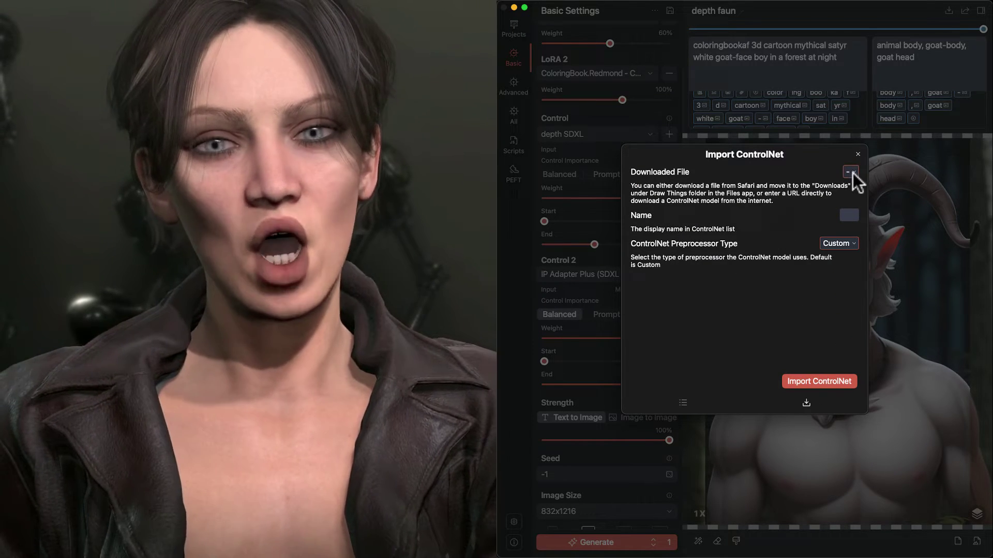
click(852, 173)
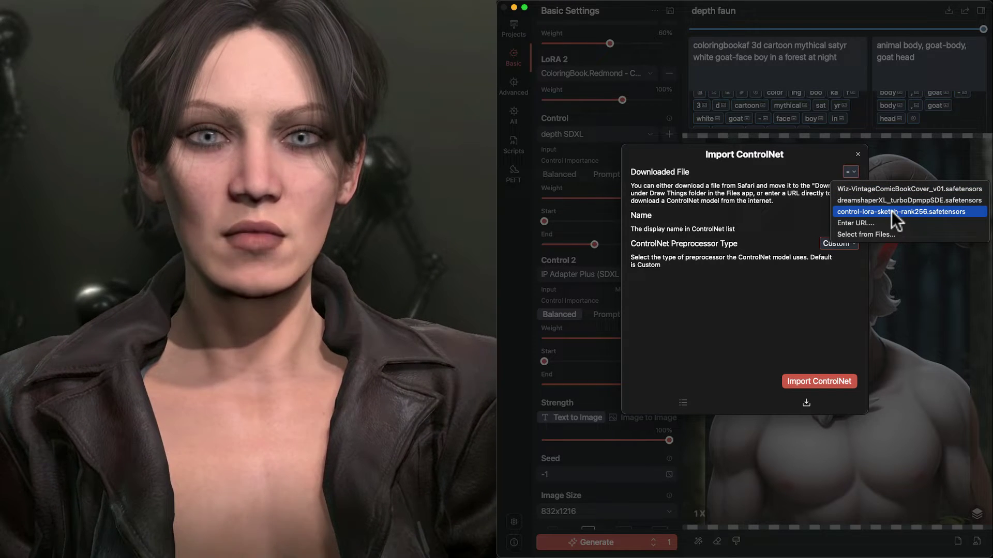
click(889, 212)
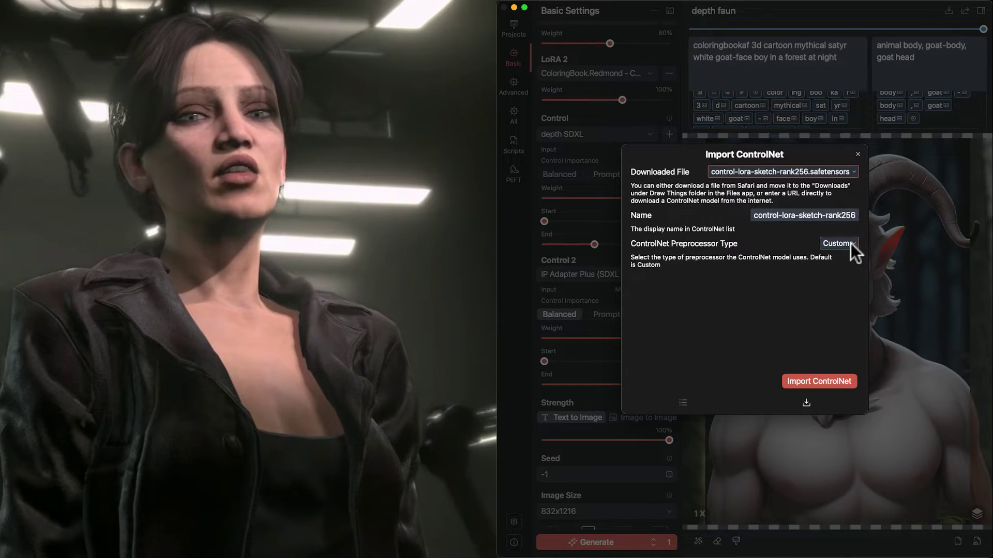
click(851, 243)
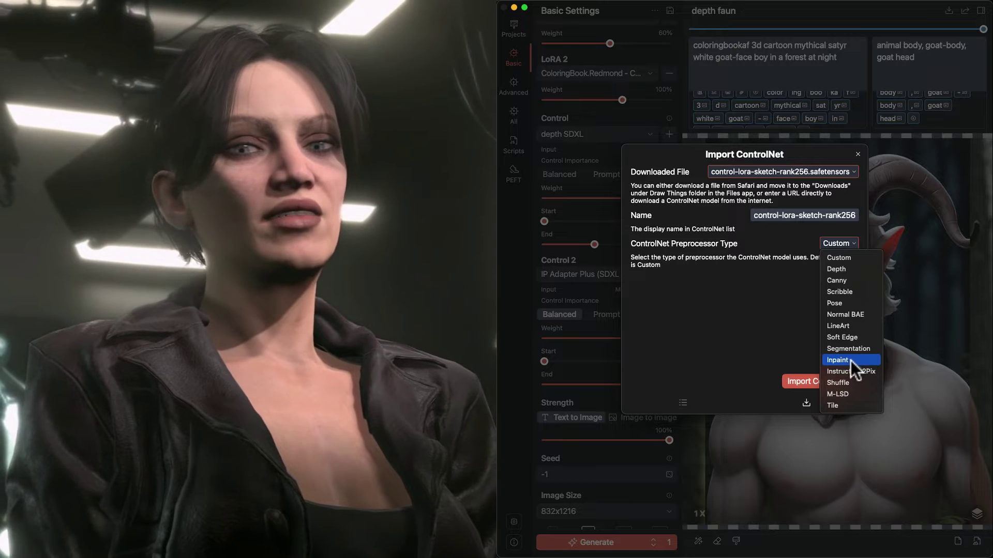
click(849, 360)
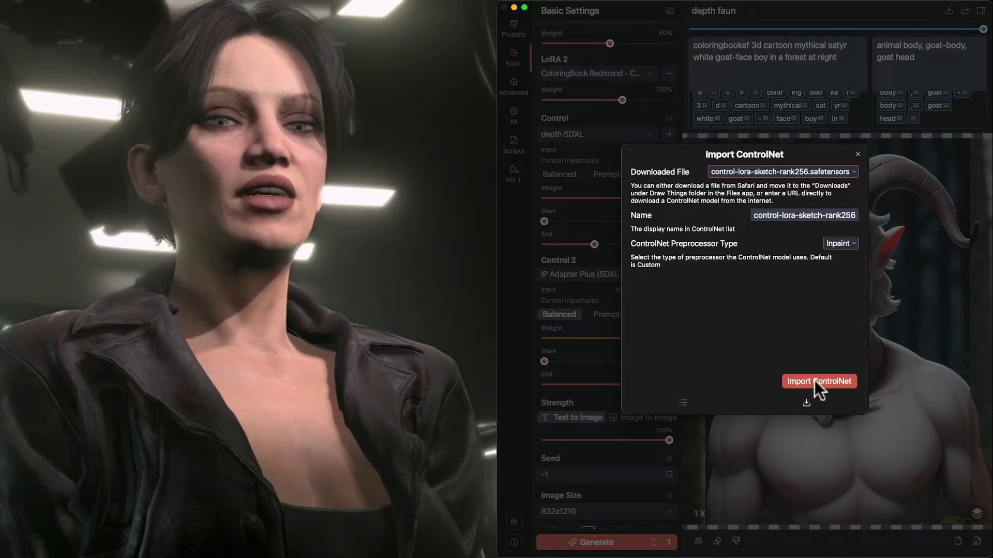
click(813, 381)
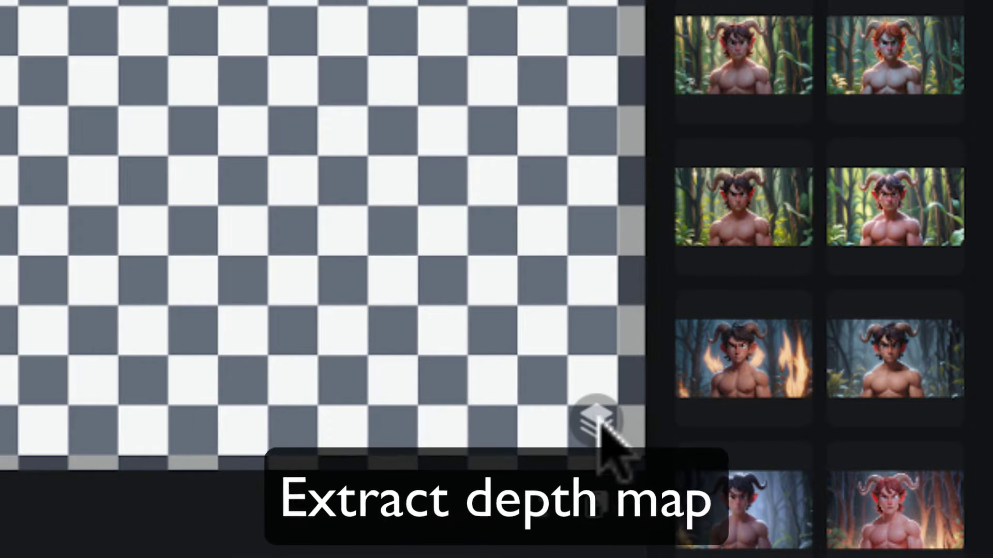
Step: Load a depth map extracted from a saved faun PNG onto the canvas
click(598, 417)
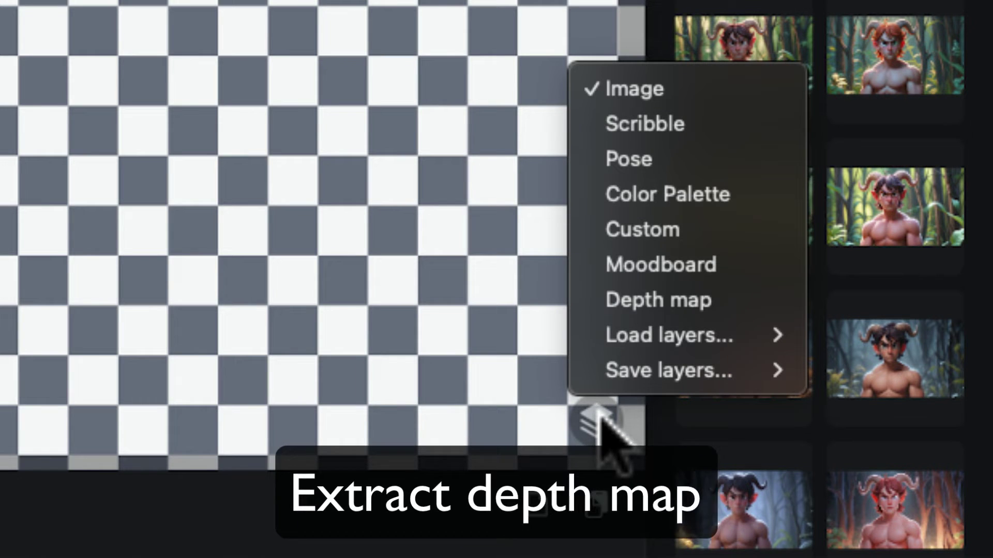
mouse_move(625, 333)
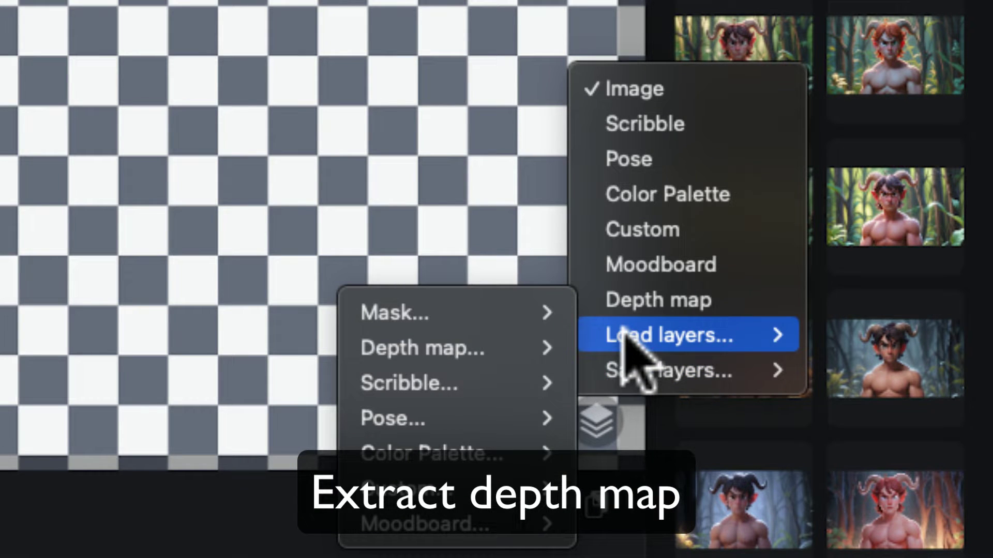
mouse_move(425, 336)
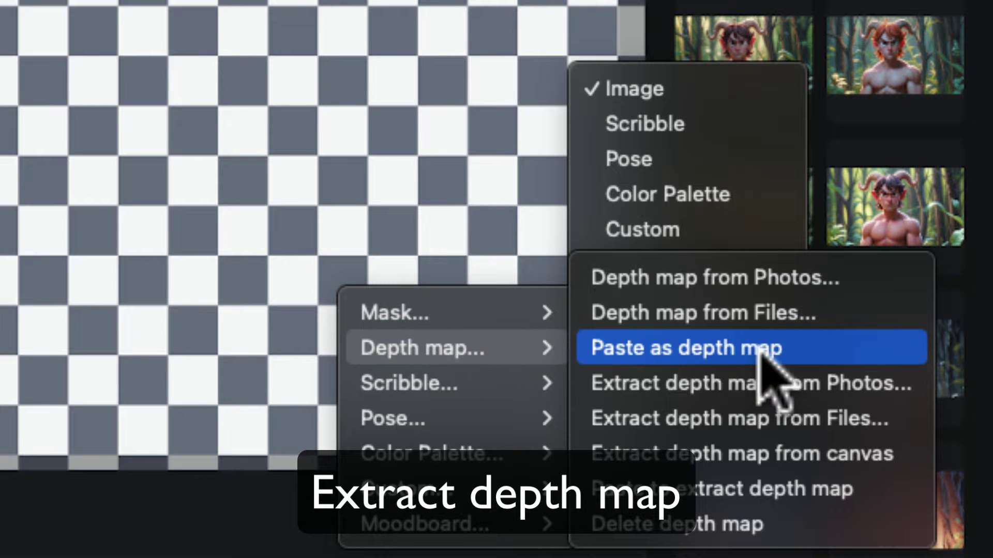
click(732, 416)
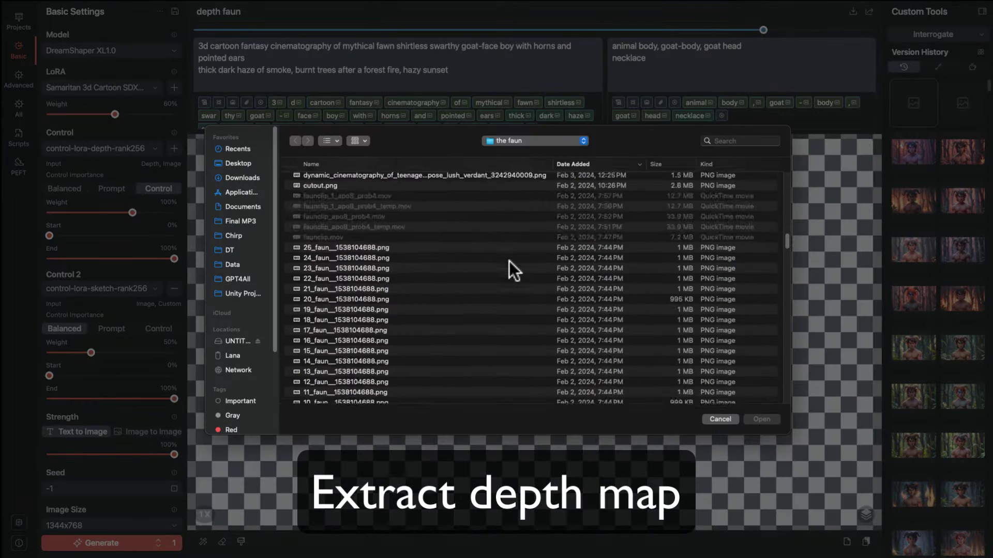
scroll(508, 262, down, 15)
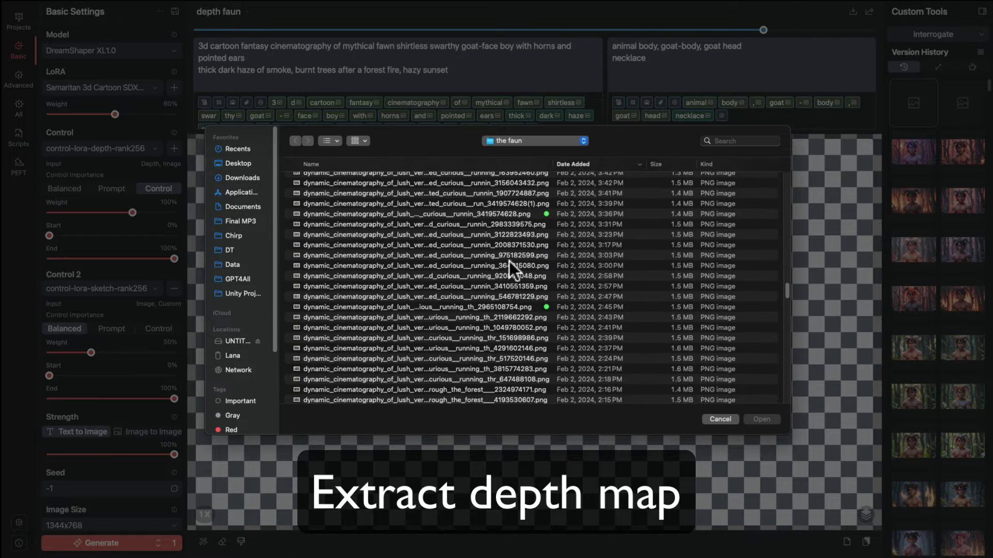
click(511, 213)
click(760, 419)
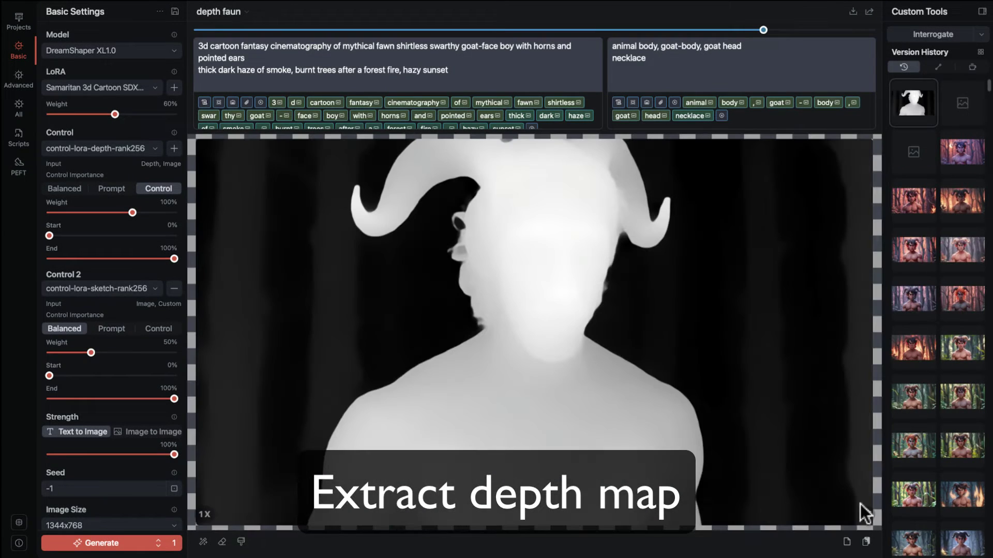
Step: Replace it with a depth map extracted from the goat-headed faun image file
right_click(864, 514)
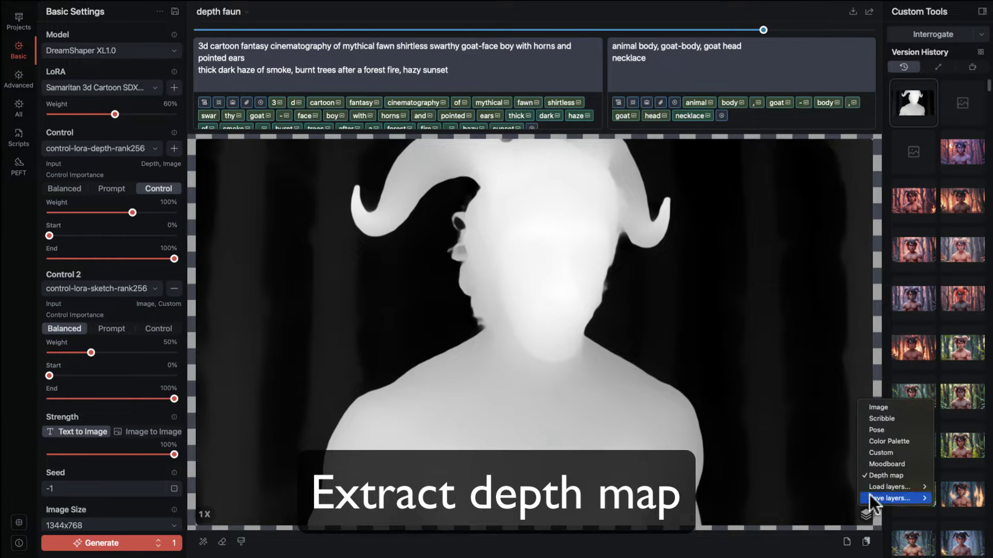
mouse_move(865, 485)
mouse_move(821, 490)
click(891, 514)
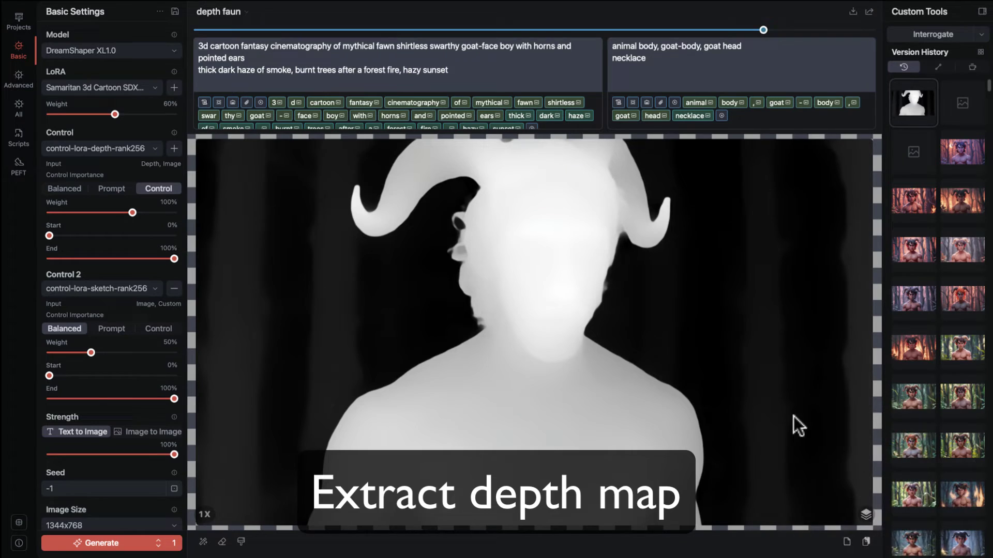
scroll(511, 255, up, 1)
double_click(482, 369)
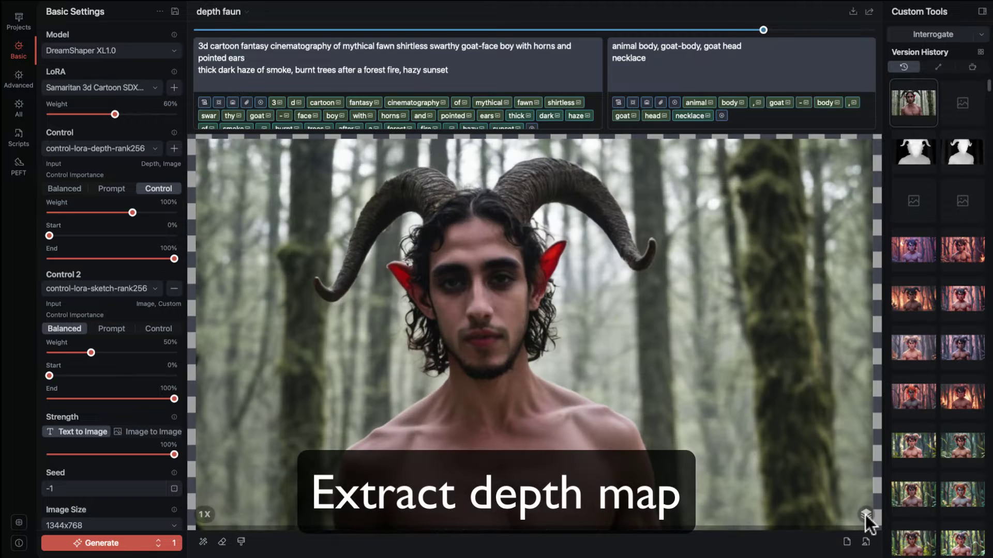
Step: Extract a depth map from the faun photo currently on the canvas
click(865, 514)
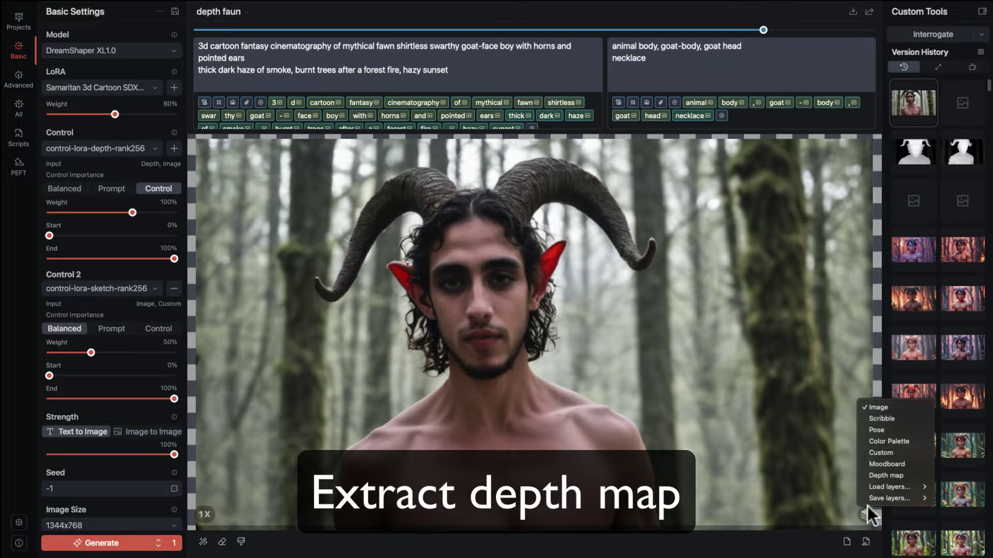
mouse_move(873, 486)
mouse_move(827, 493)
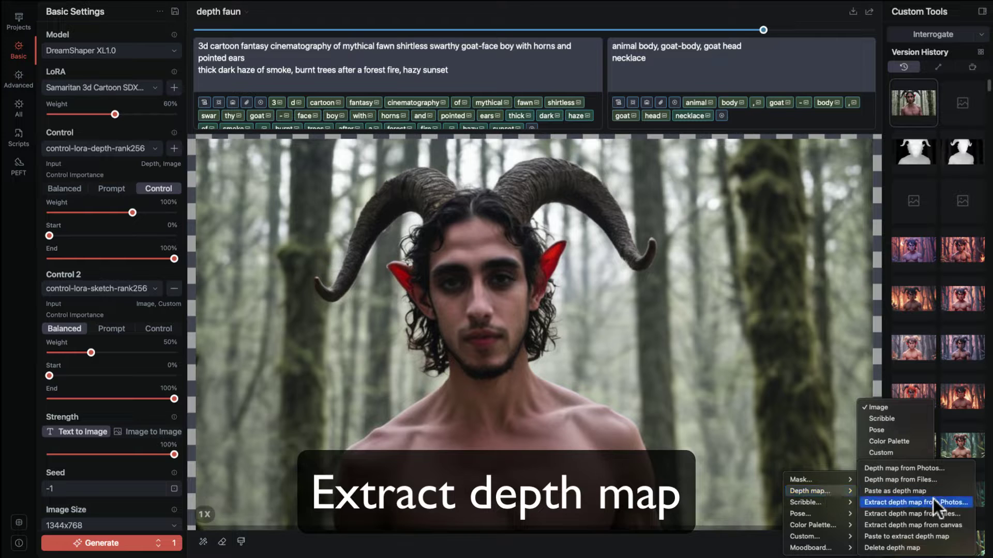
click(927, 526)
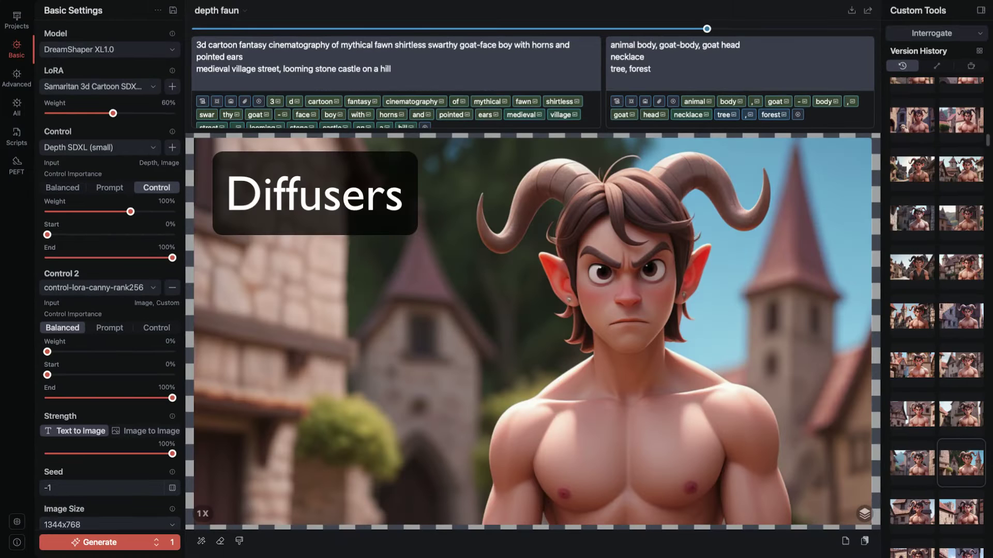
Step: Step through the village faun versions in history, comparing Depth SDXL and Depth Map control results
click(912, 463)
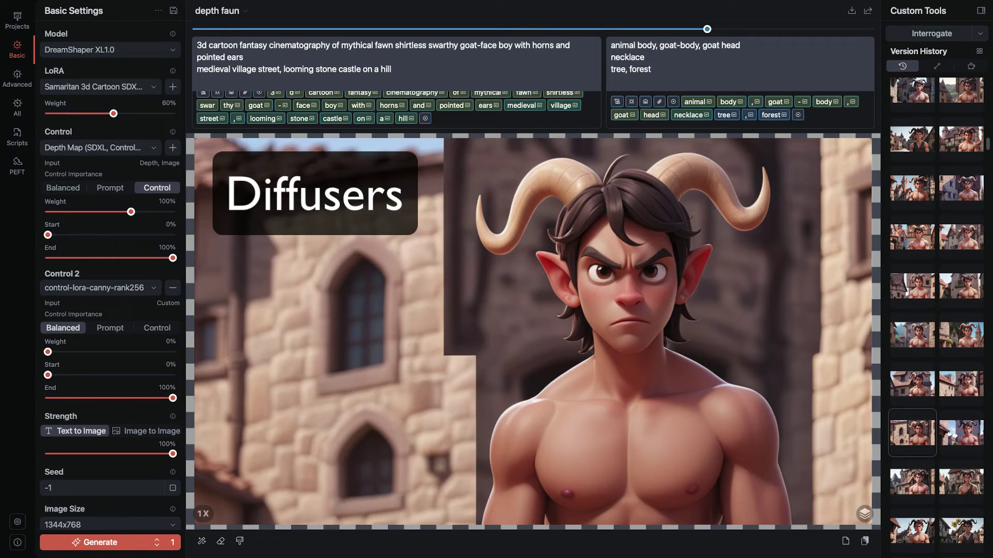
click(961, 433)
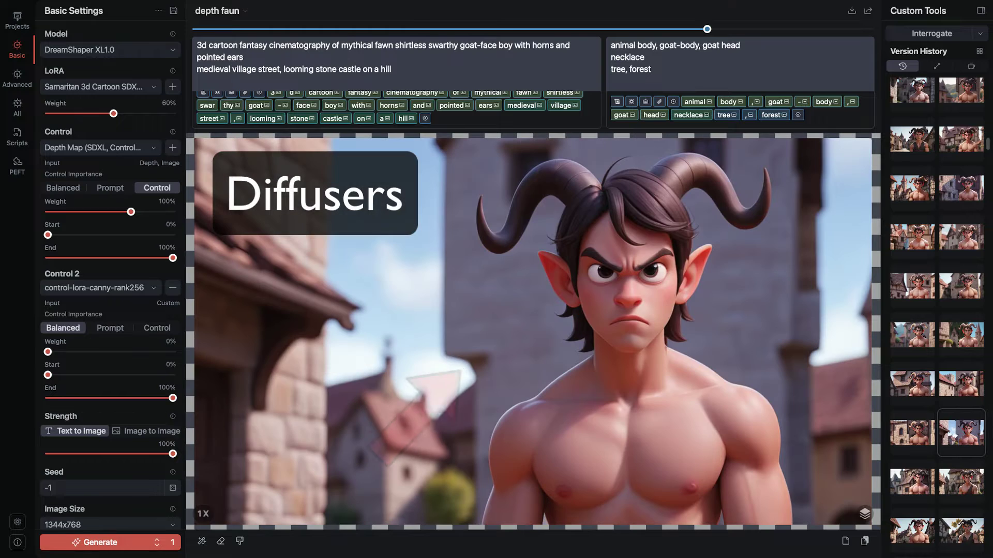
click(913, 286)
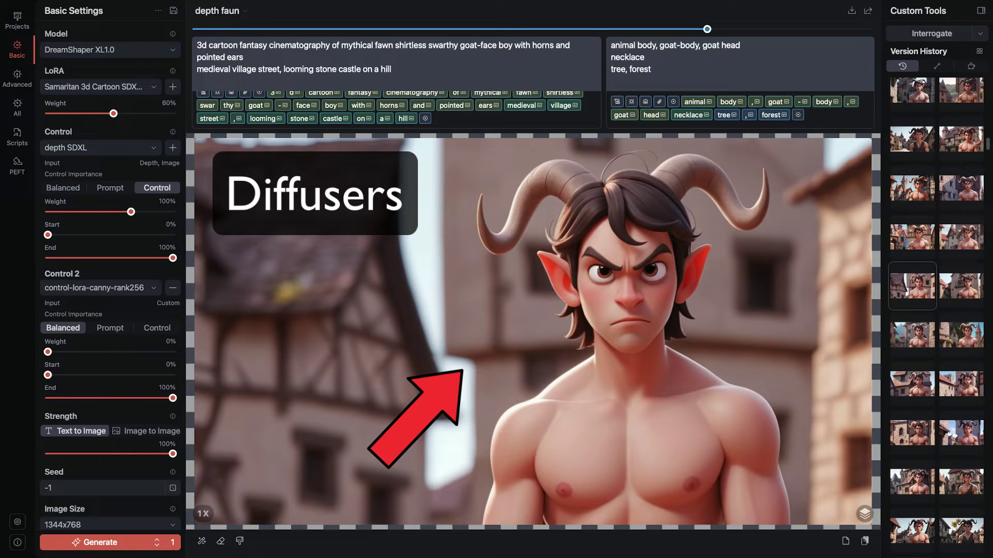
click(912, 237)
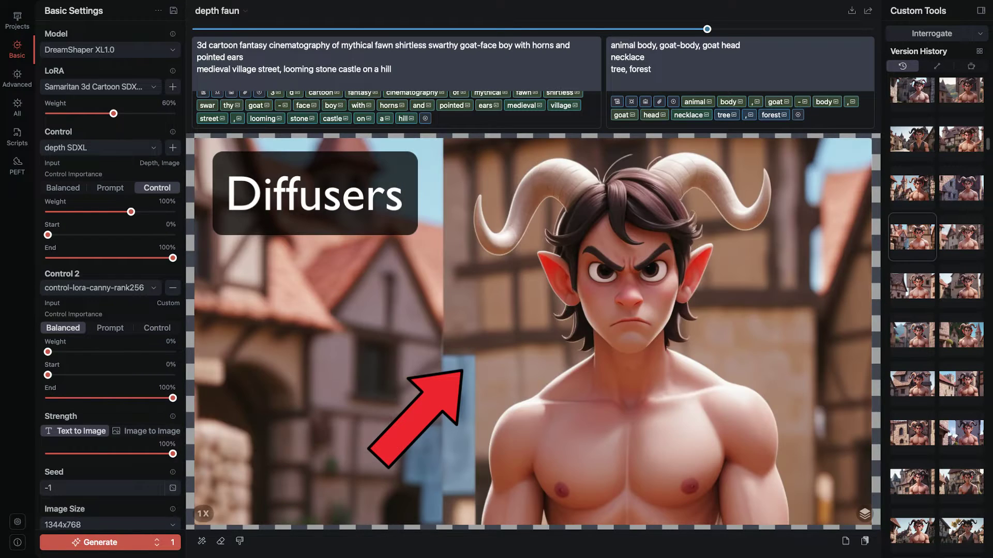
click(961, 188)
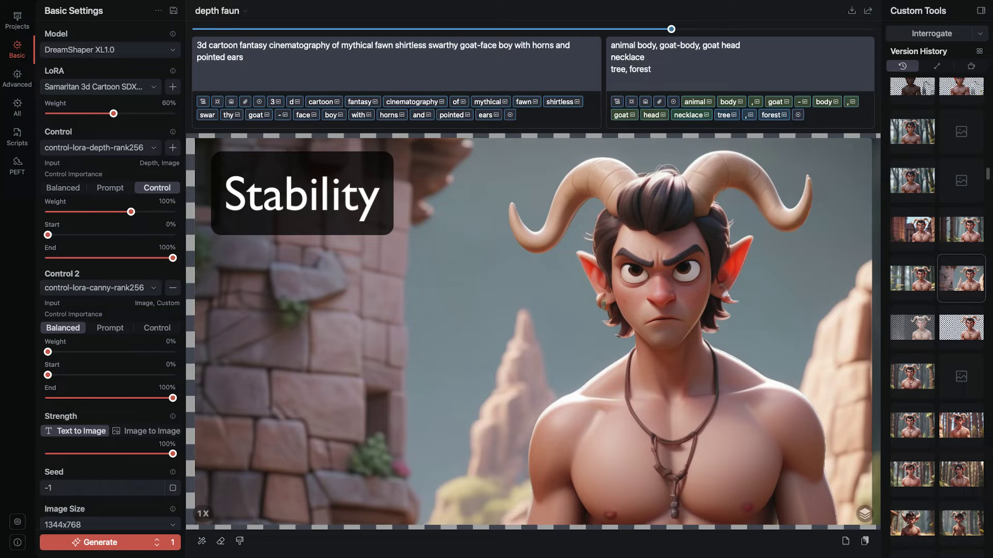
Step: Browse the forest, castle, dark-horned village, business-suit and vest faun versions
click(912, 278)
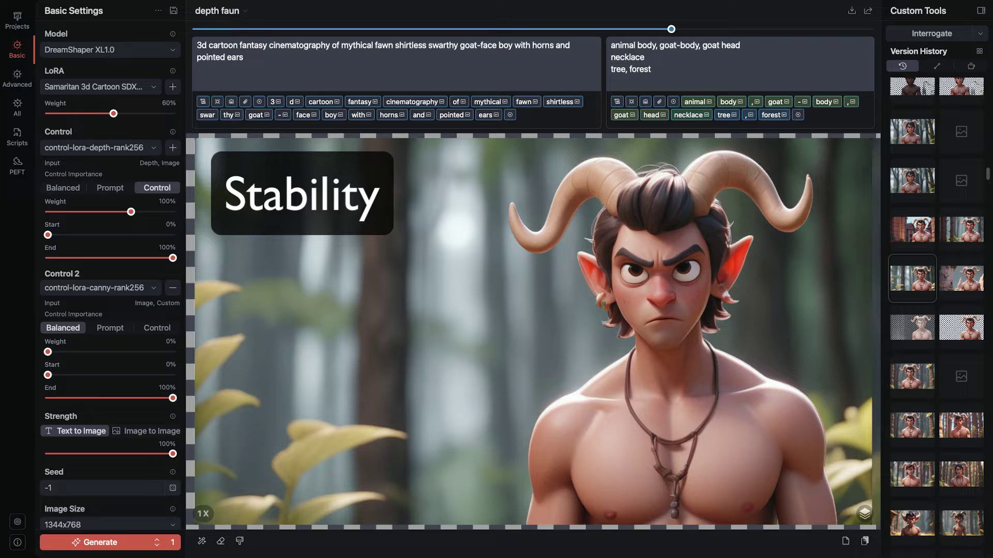
click(961, 229)
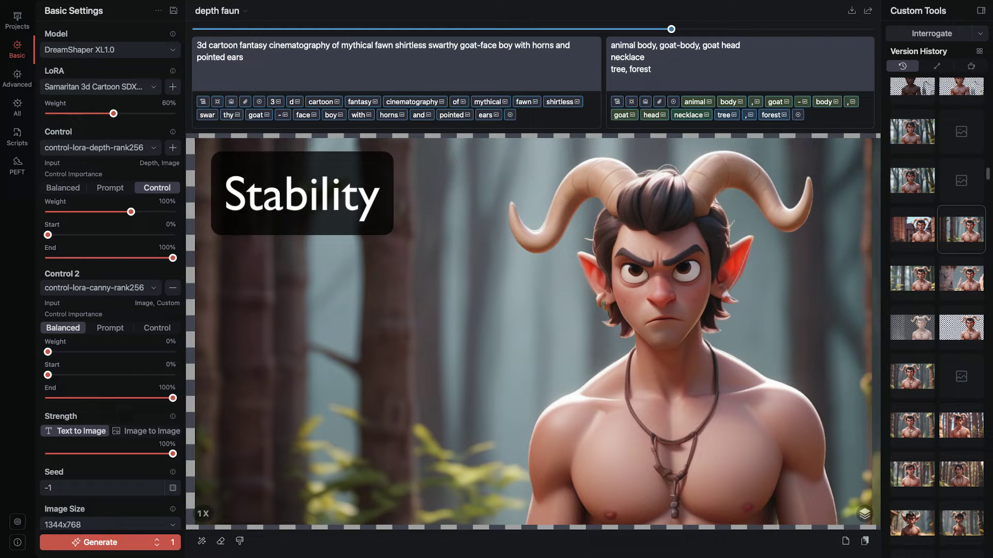
click(912, 229)
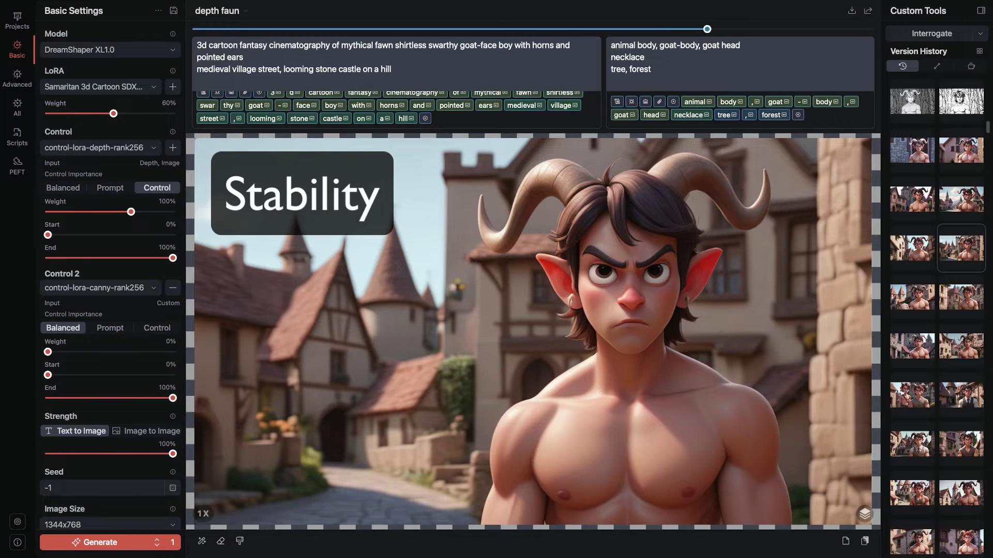
click(962, 200)
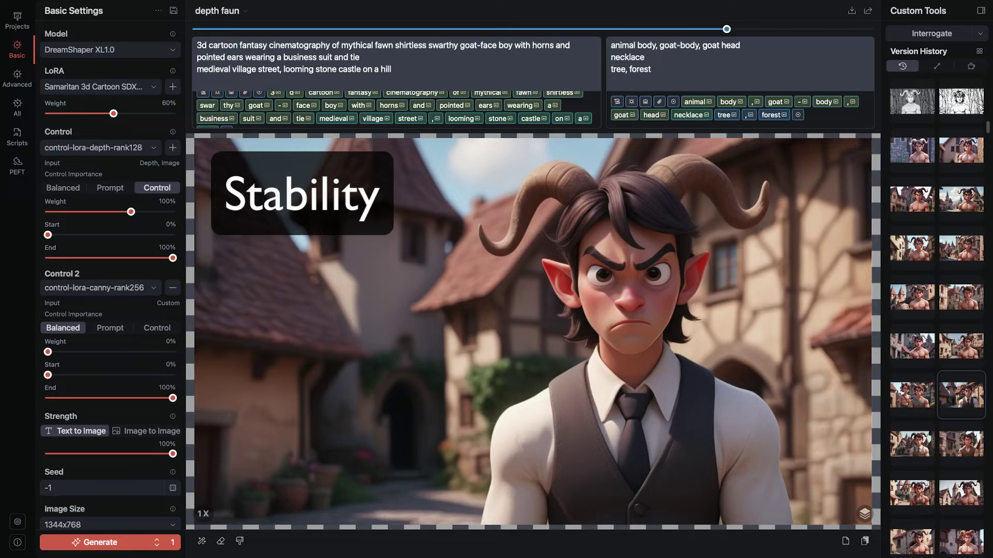
click(960, 274)
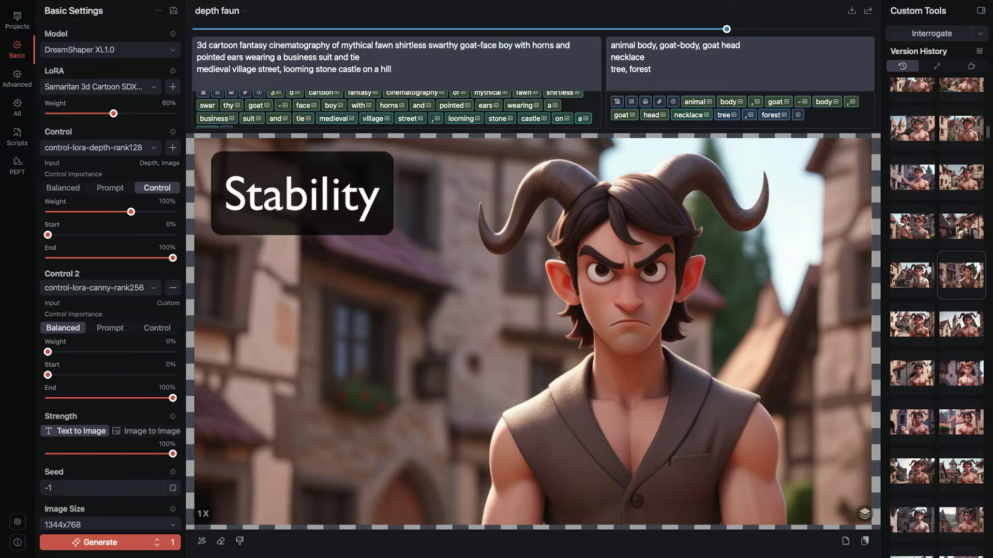
click(912, 394)
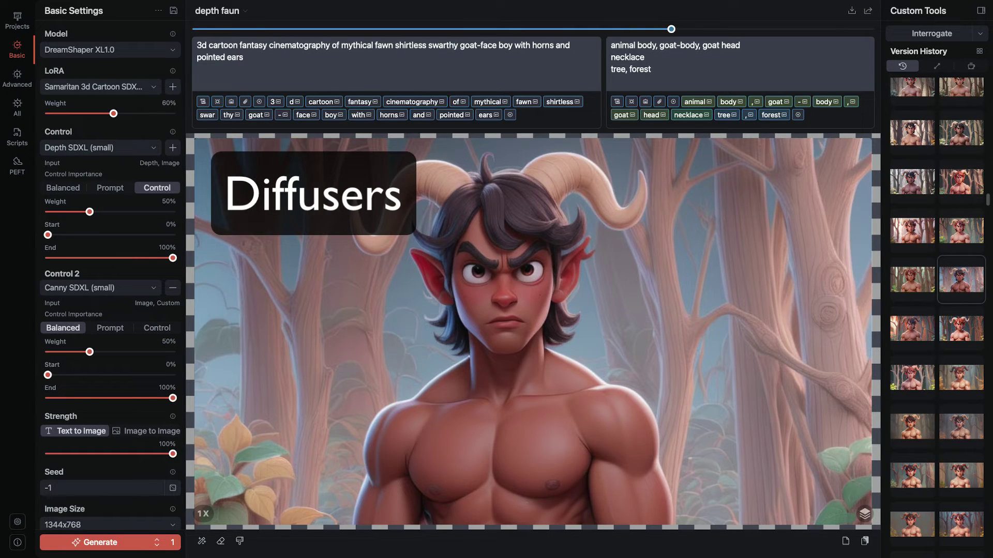
Step: Flip through the Canny Edge Map, Depth Map and ColoringBook LoRA forest faun versions
click(912, 200)
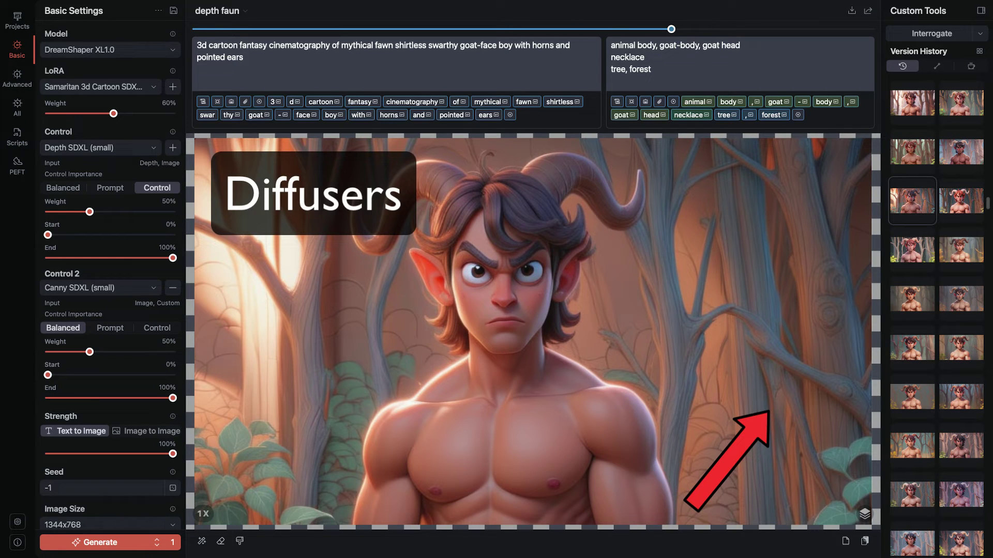
click(912, 249)
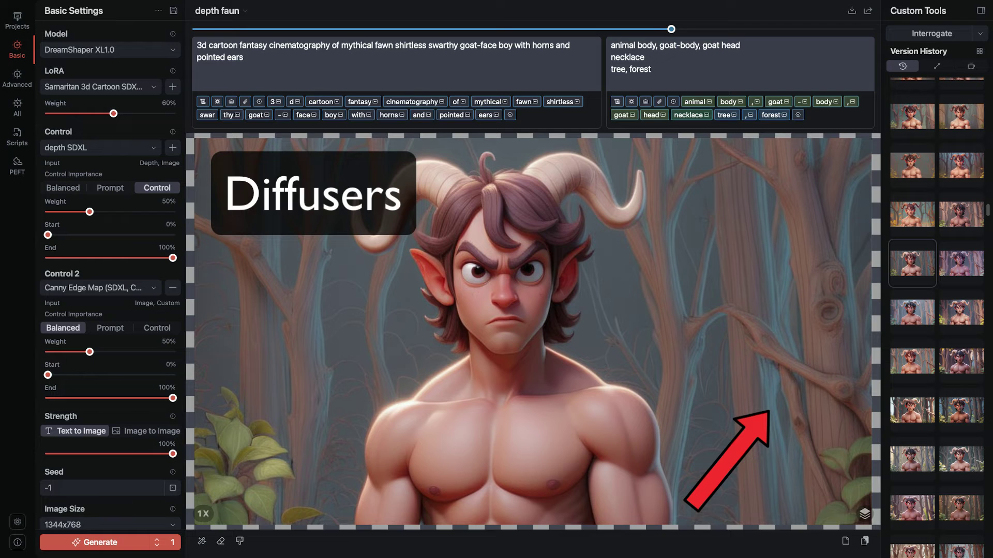
click(961, 263)
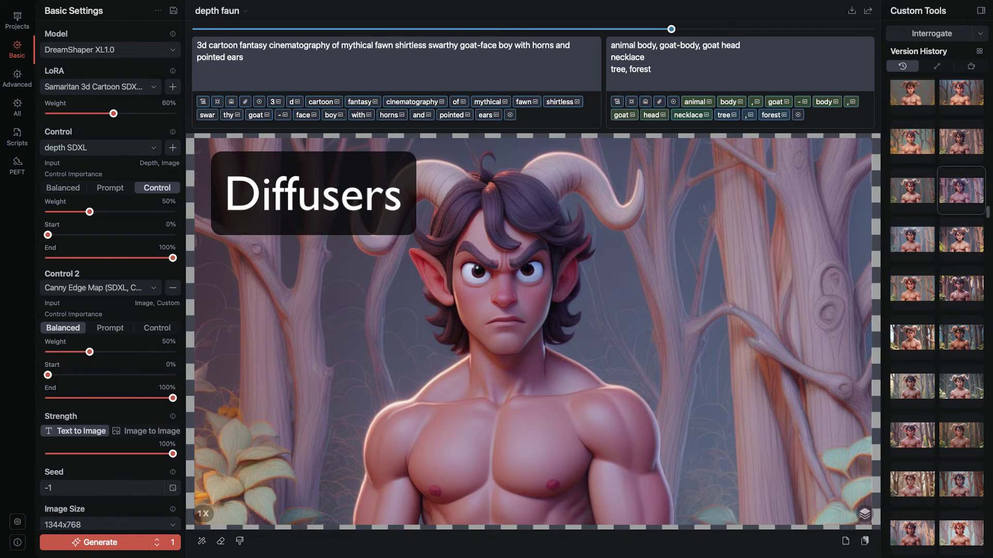
click(961, 209)
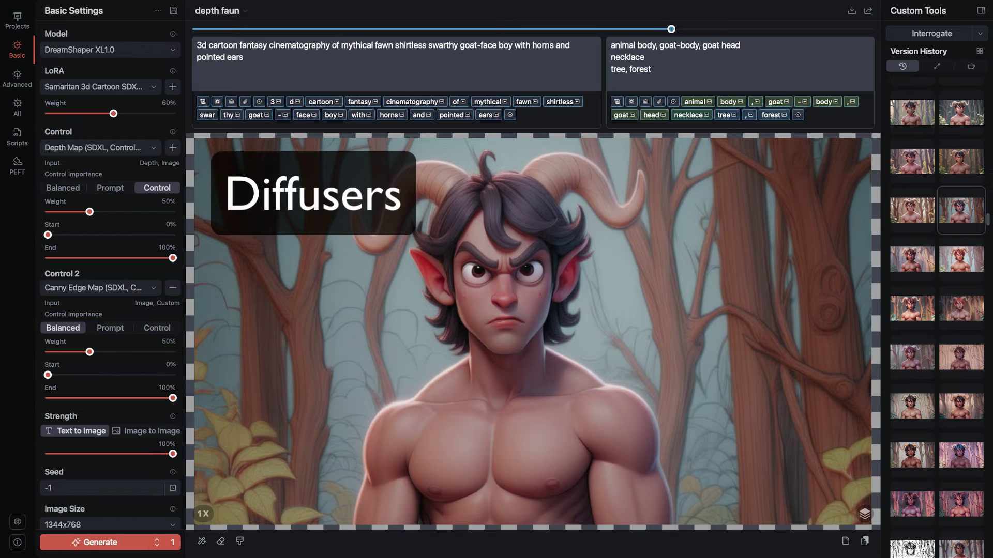
click(912, 308)
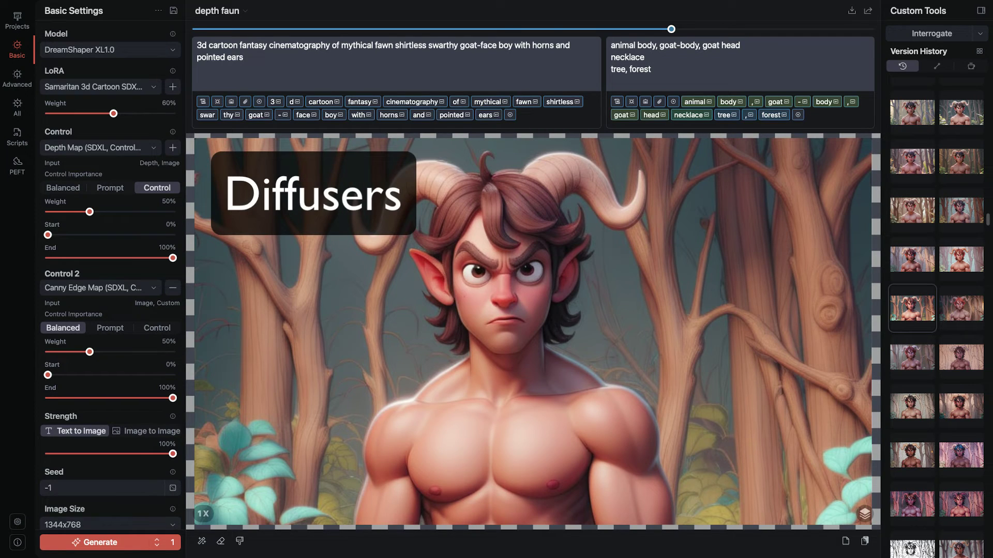
click(911, 406)
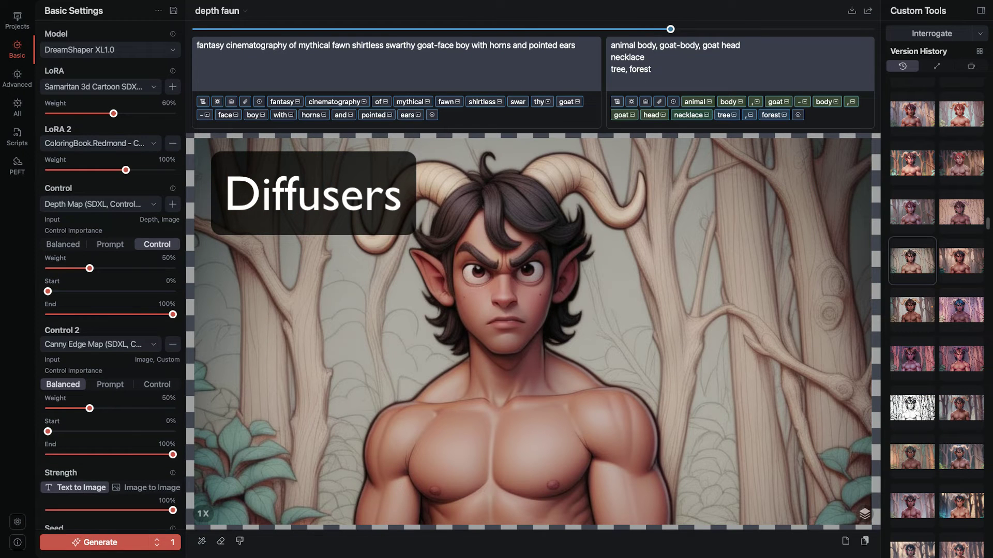
click(911, 309)
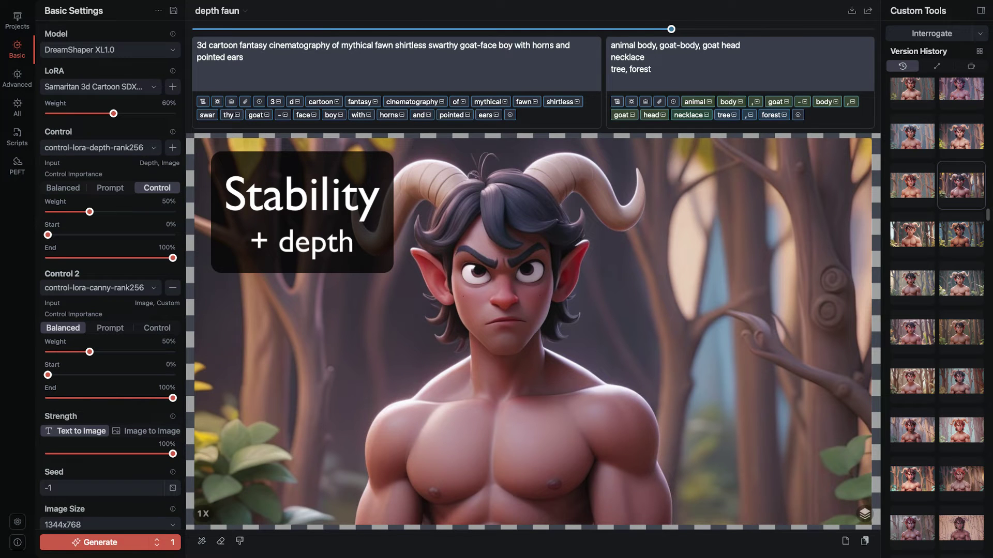
Step: Cycle past the Stability depth renders to the Diffusers depth coloring-book fauns, ending on the darkest
click(961, 283)
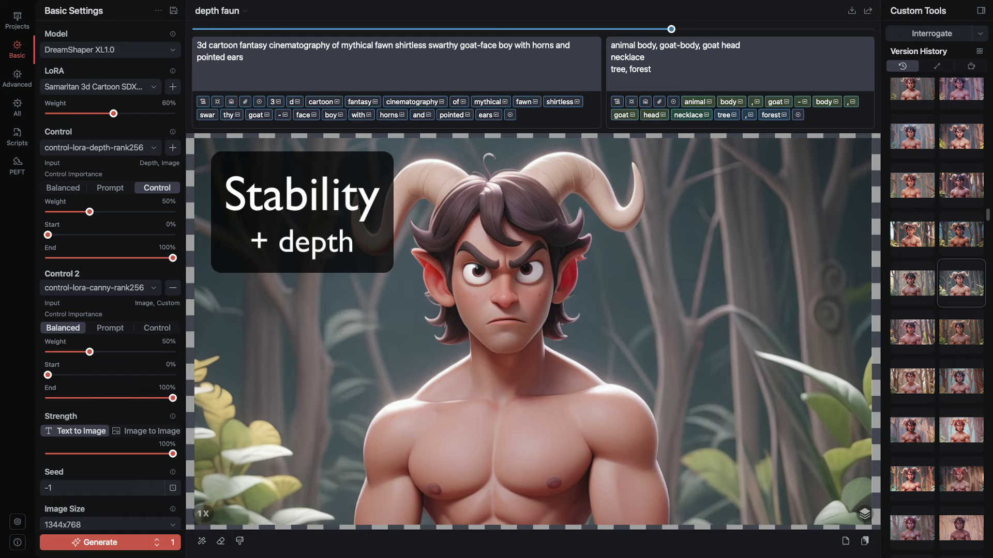
click(912, 332)
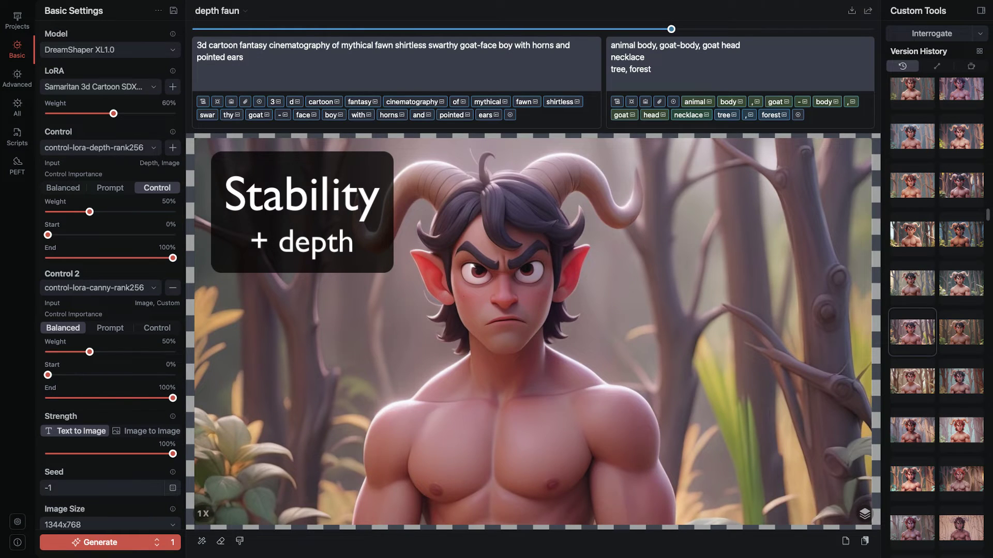
click(960, 235)
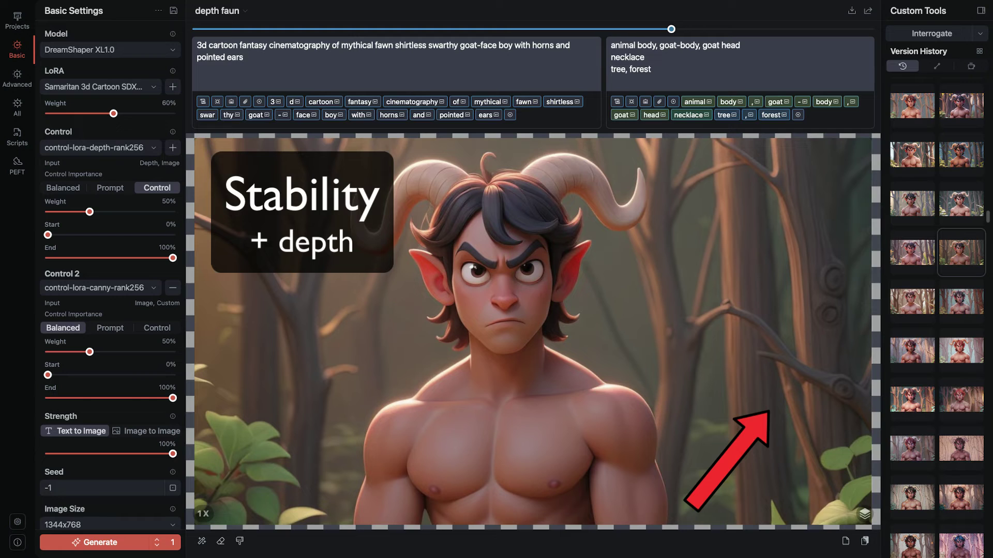
click(913, 302)
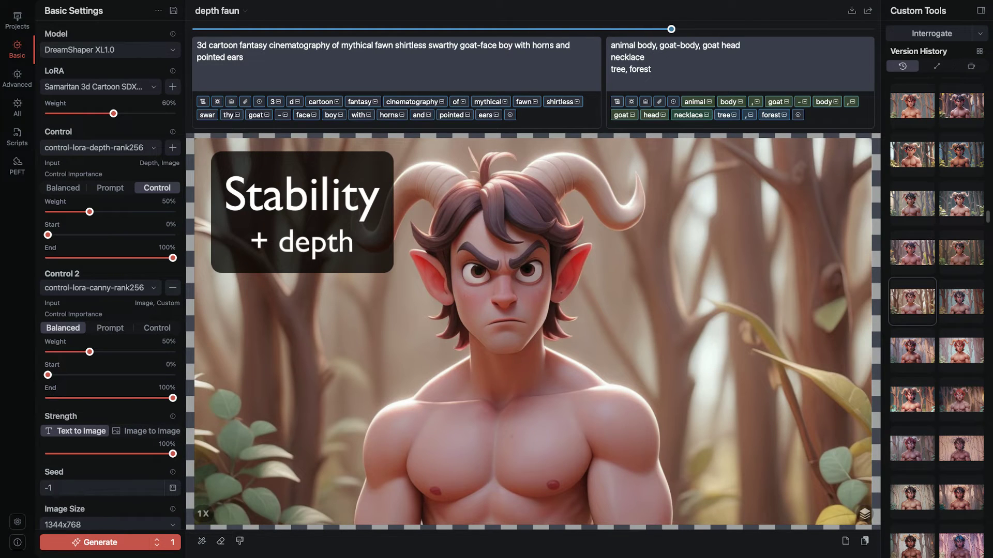
click(913, 250)
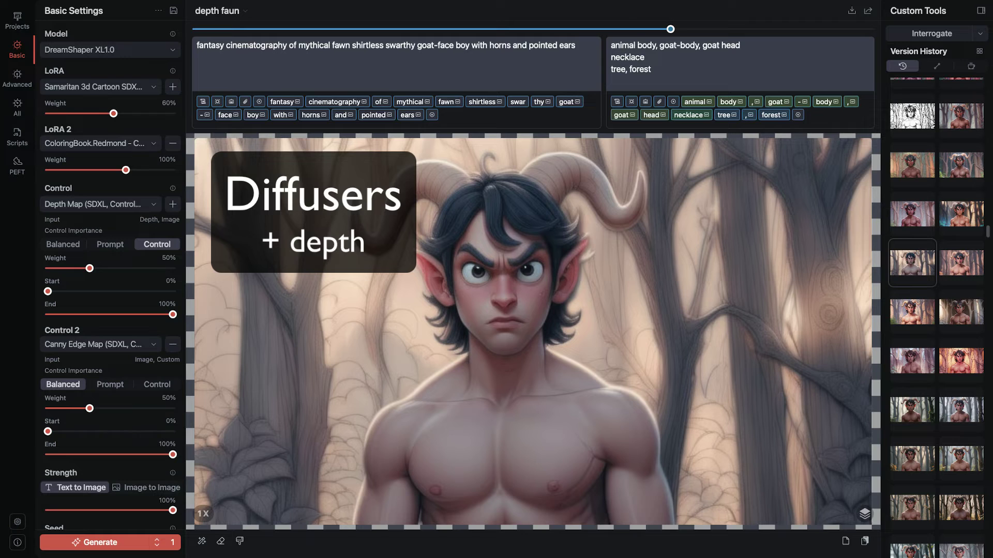
click(912, 312)
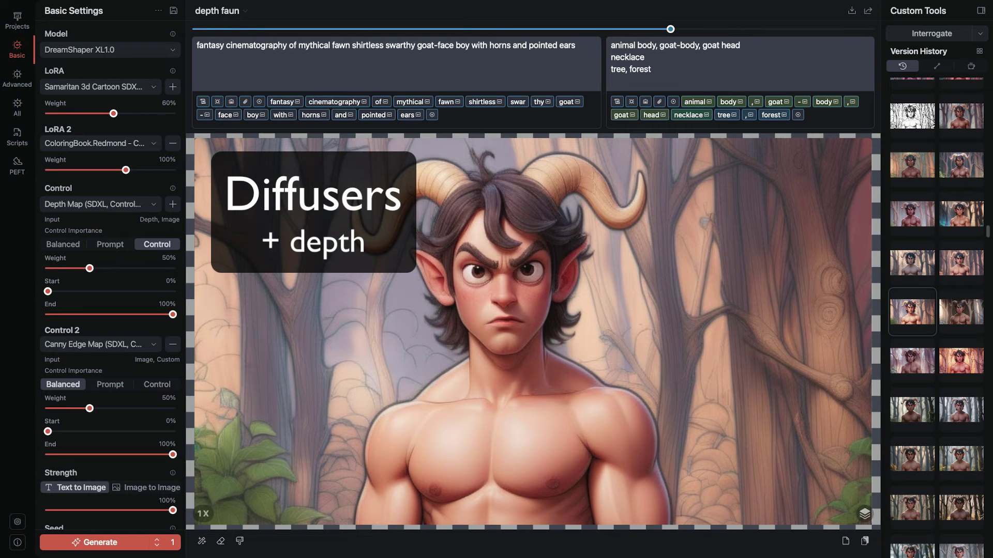
click(960, 312)
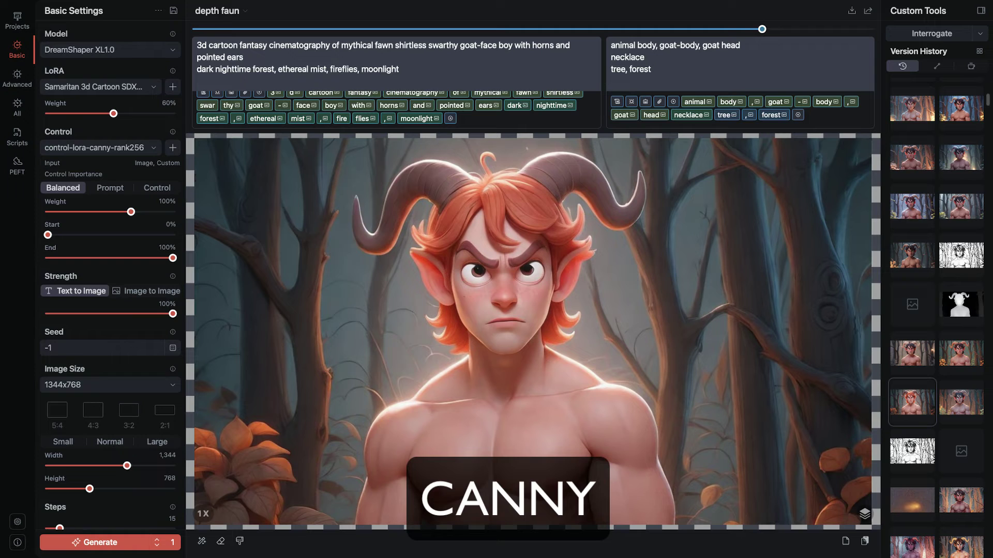
Step: Compare the dark-haired and dark-forest canny fauns, then load the depth + sketch Control-LoRA faun in a sunny clearing
click(961, 354)
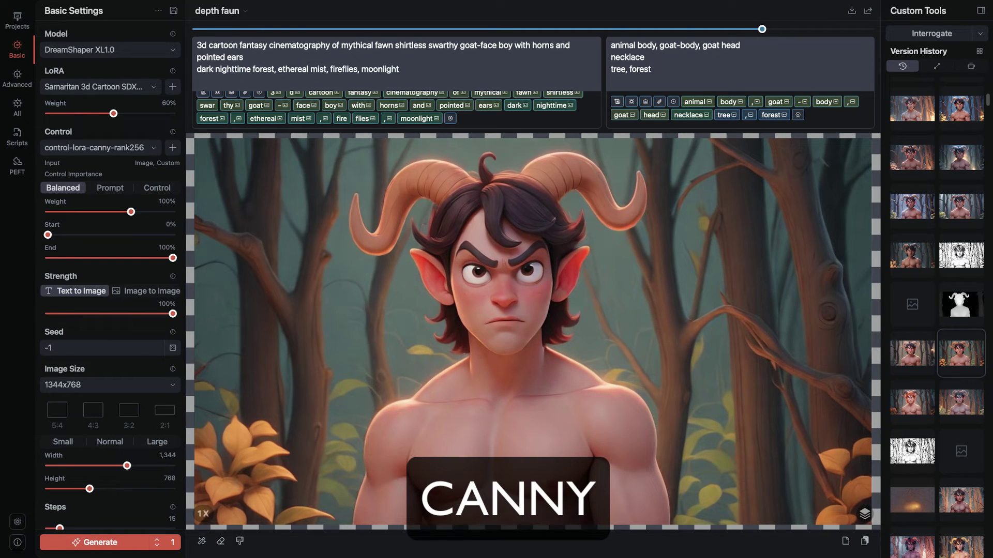
click(912, 353)
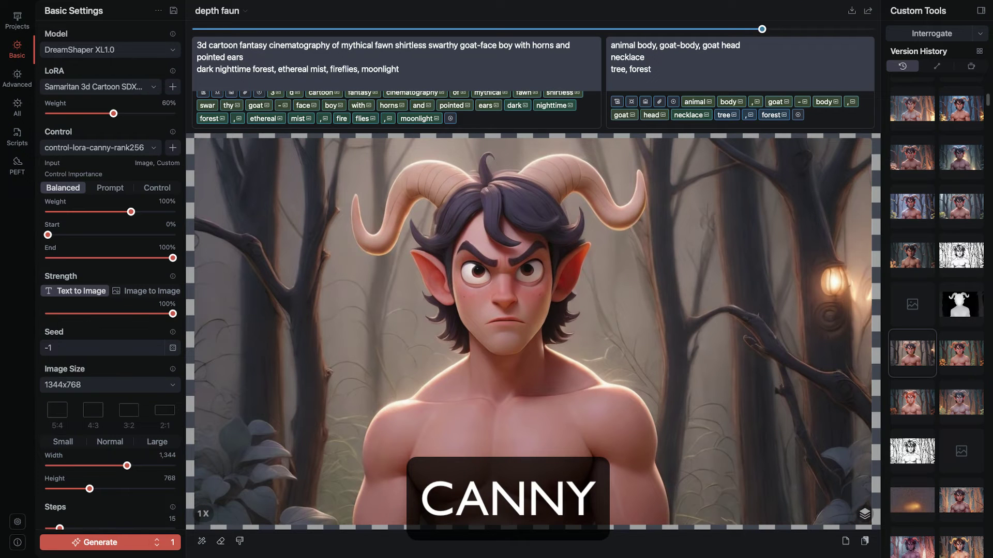
click(961, 402)
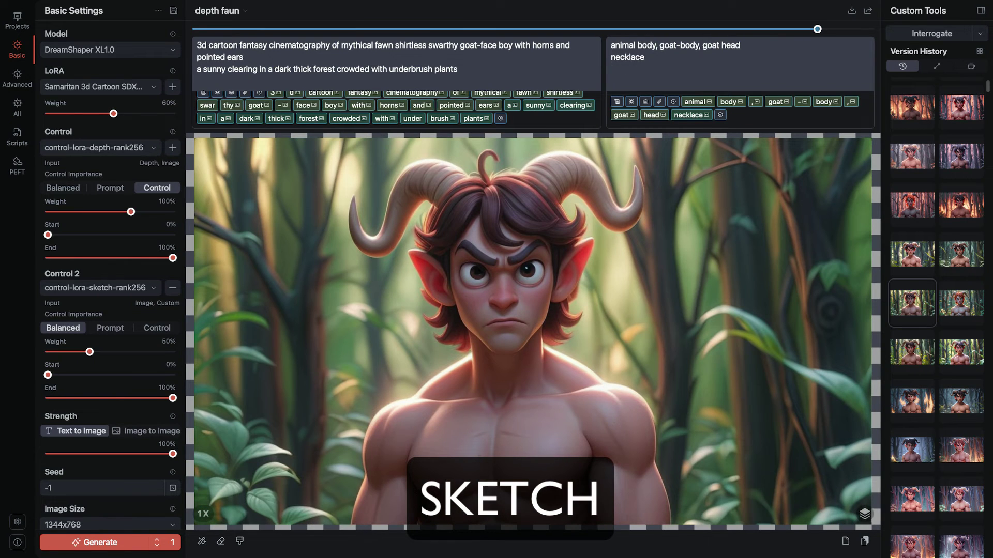
Step: Switch between two sketch-guided faun renders, ending on the greyer version
click(961, 253)
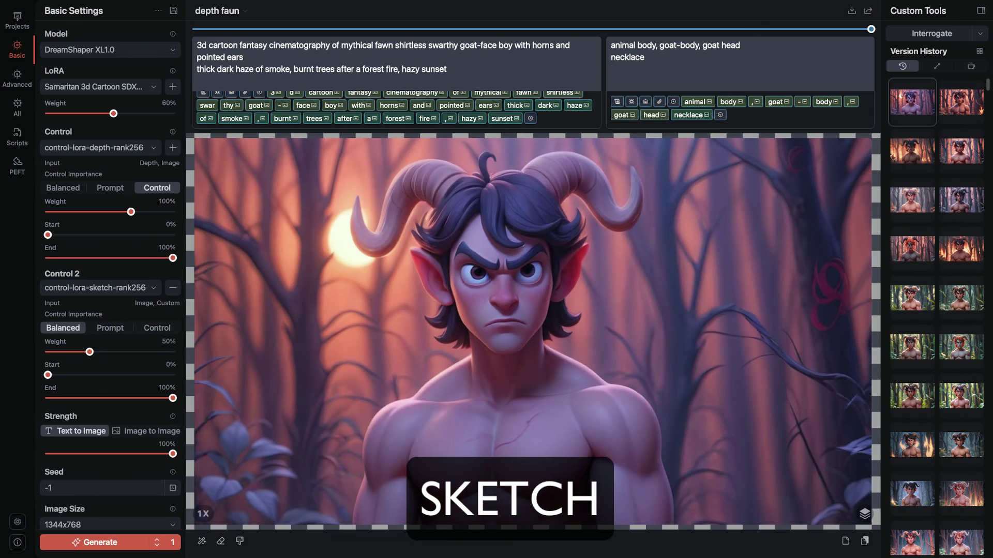
click(961, 200)
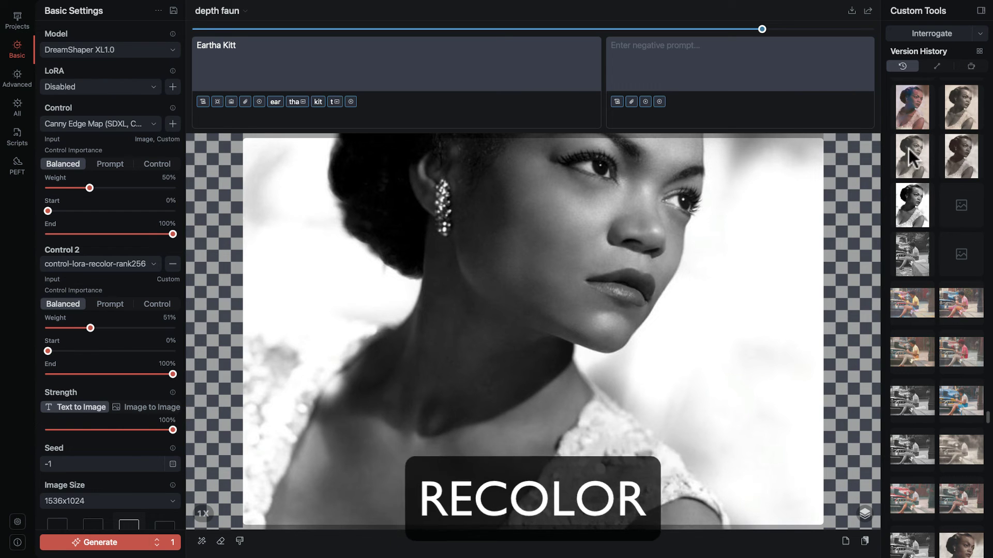
Step: Compare the colour and sepia recolors of the portrait against the original black-and-white photo
click(912, 117)
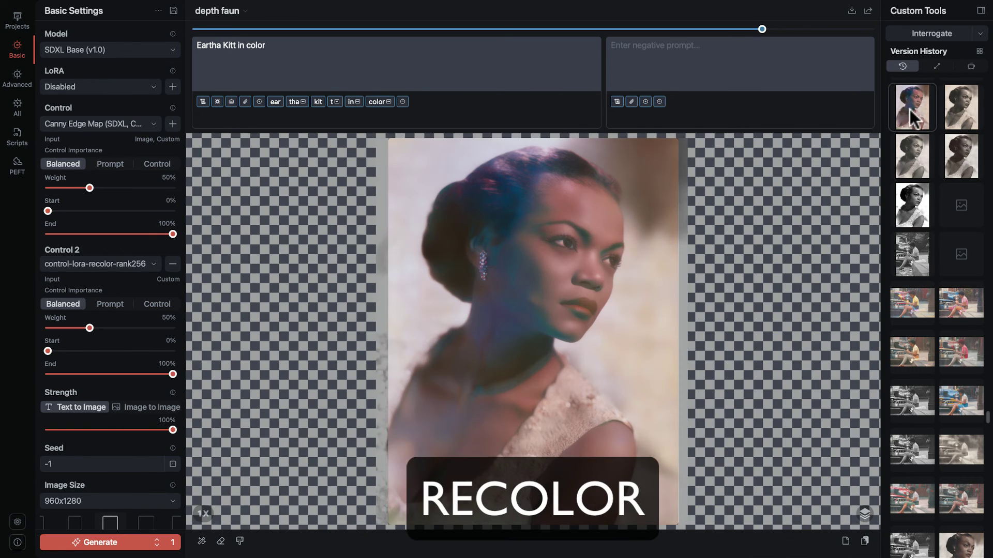
click(960, 123)
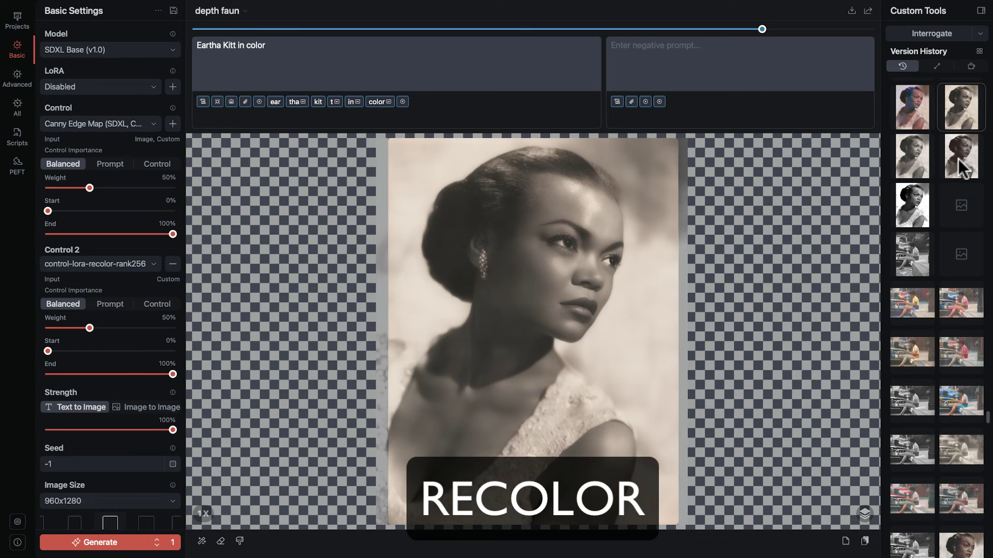
click(958, 161)
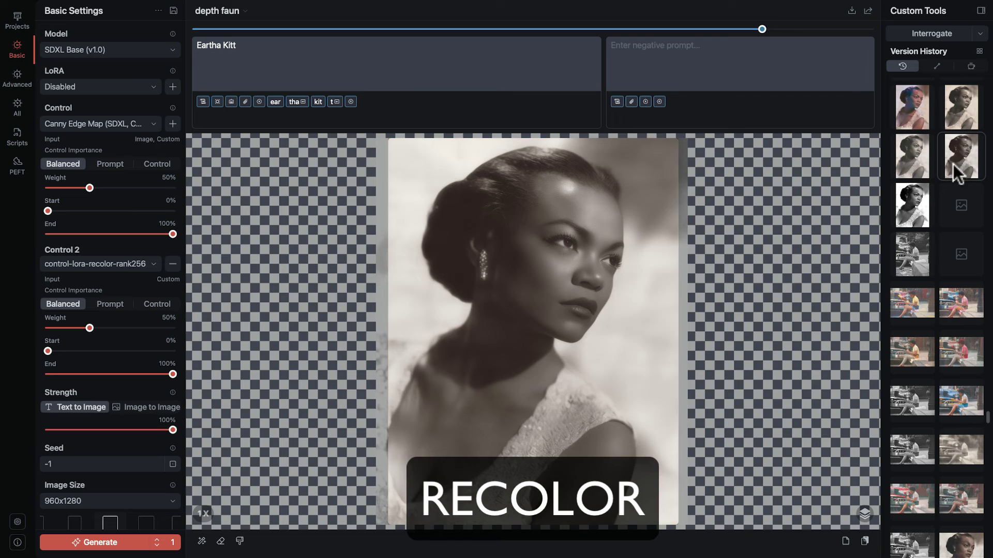
click(920, 217)
Step: View the original street photo, then its colourised, red-outfit, blue-car and blue-outfit recolors
scroll(914, 230, down, 1)
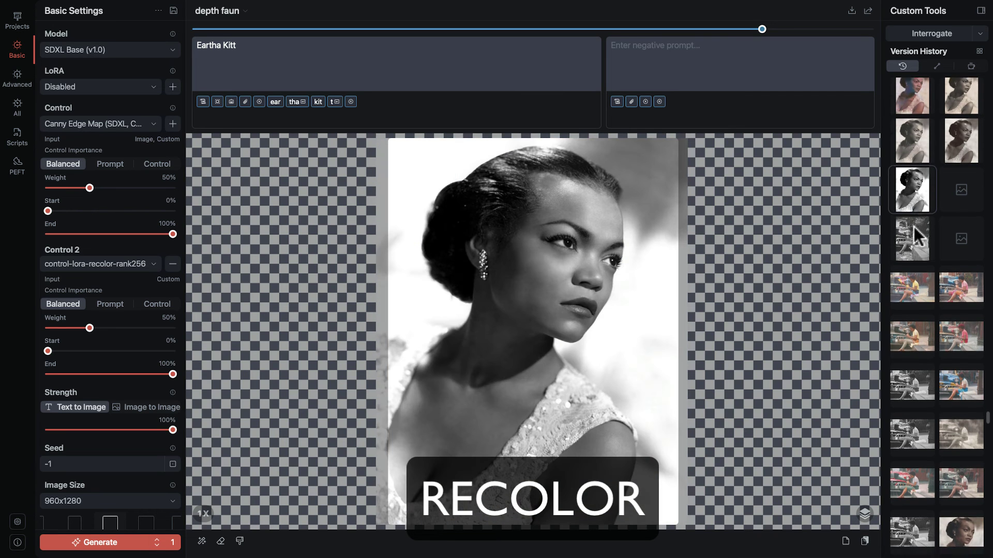
click(913, 228)
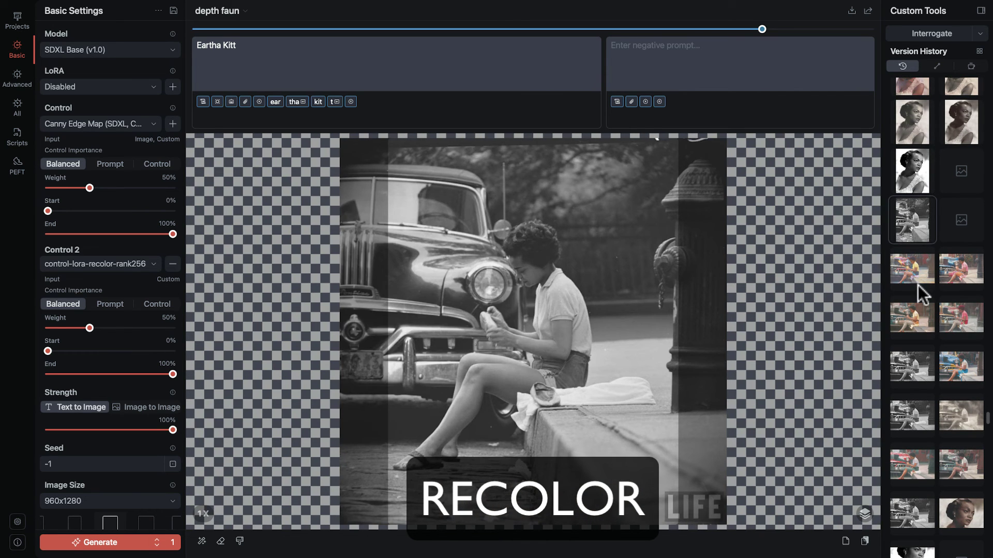
click(918, 285)
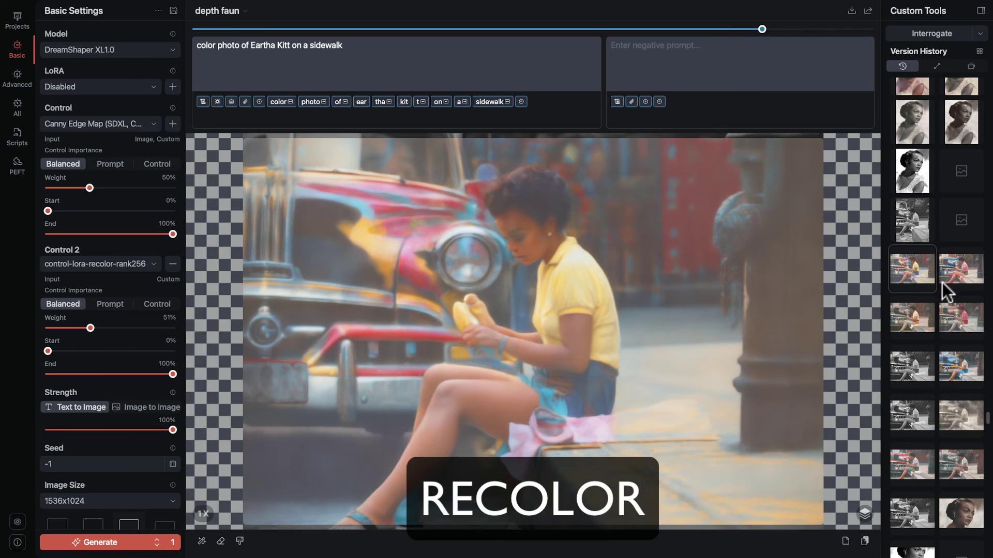
click(963, 310)
click(963, 275)
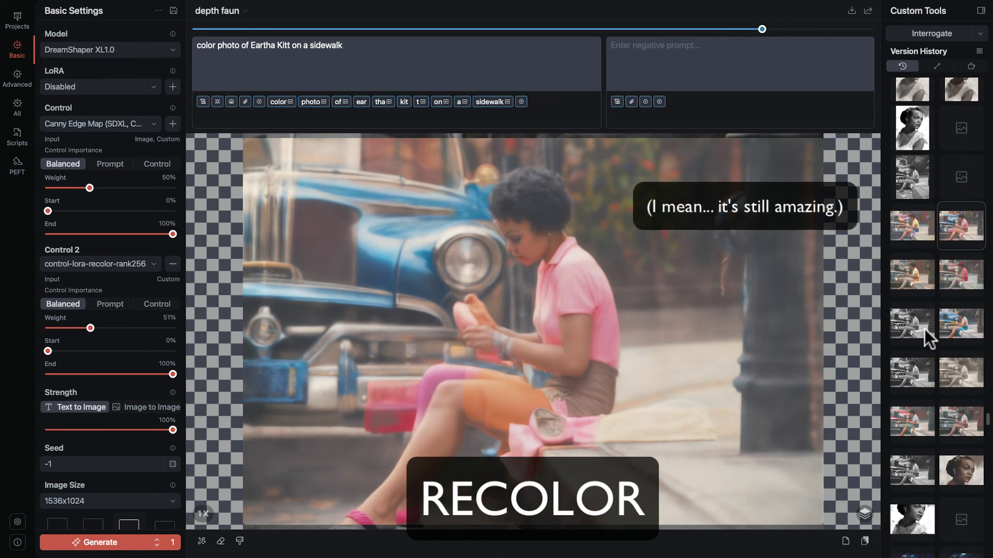
click(951, 321)
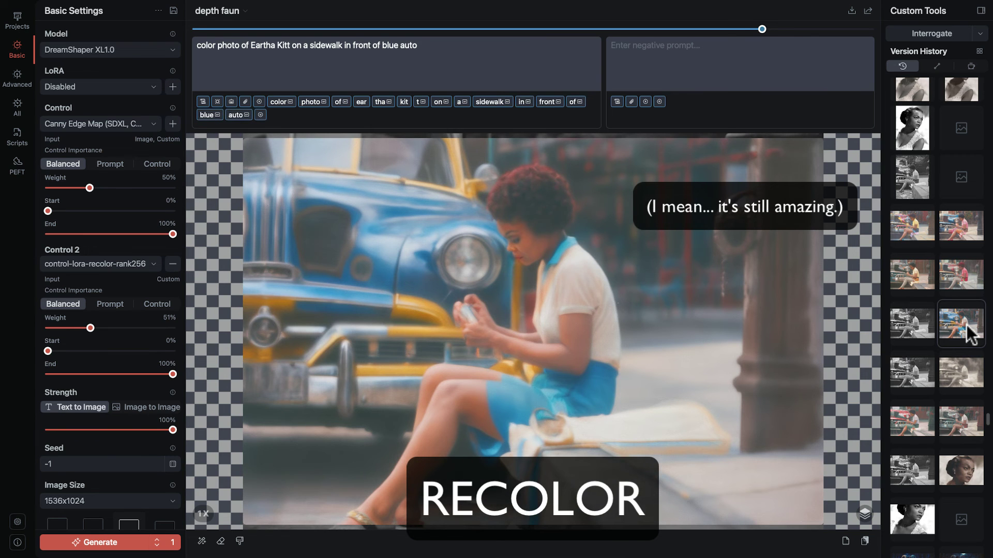
Step: Compare the red-car and sepia street-scene recolors, ending on the yellow-shirt version
scroll(957, 406, down, 1)
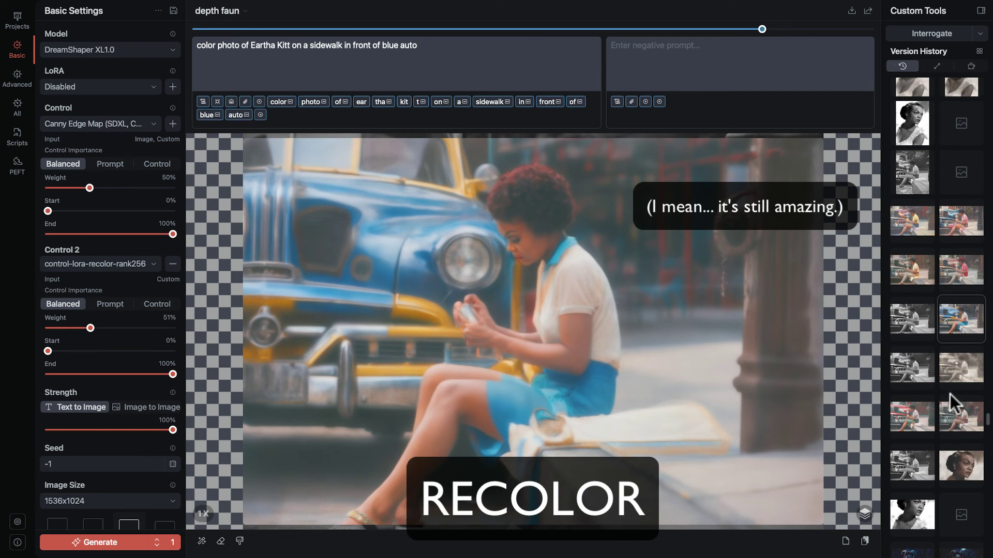
click(915, 415)
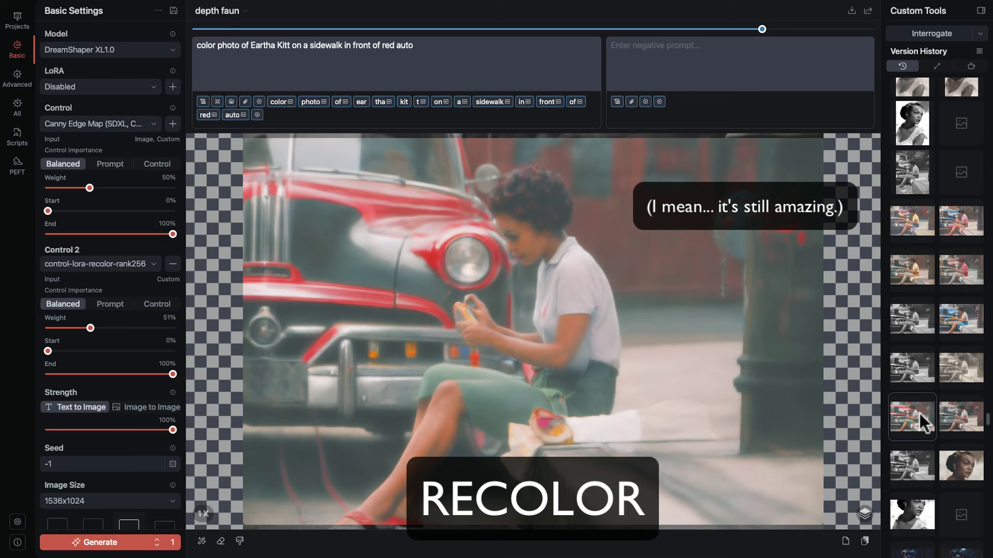
click(964, 411)
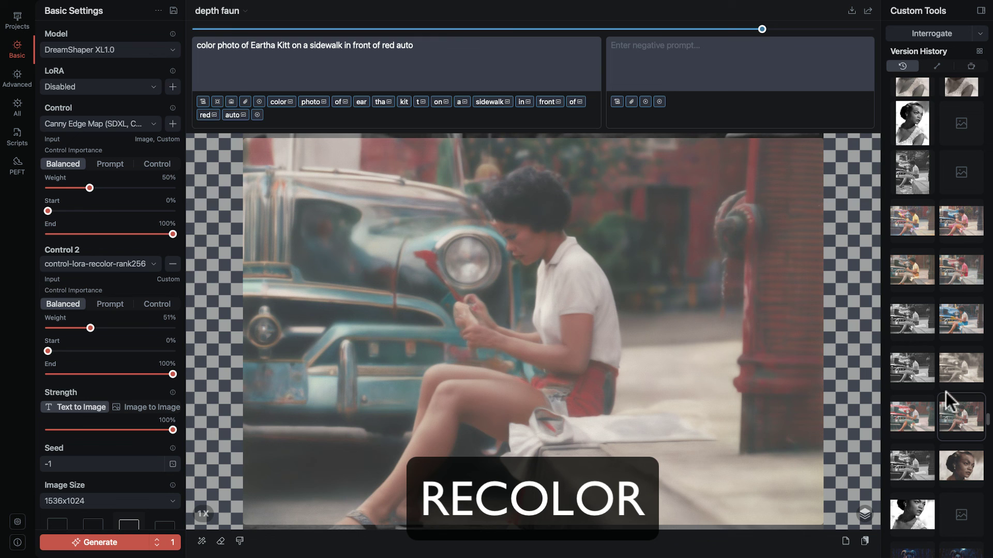
click(952, 363)
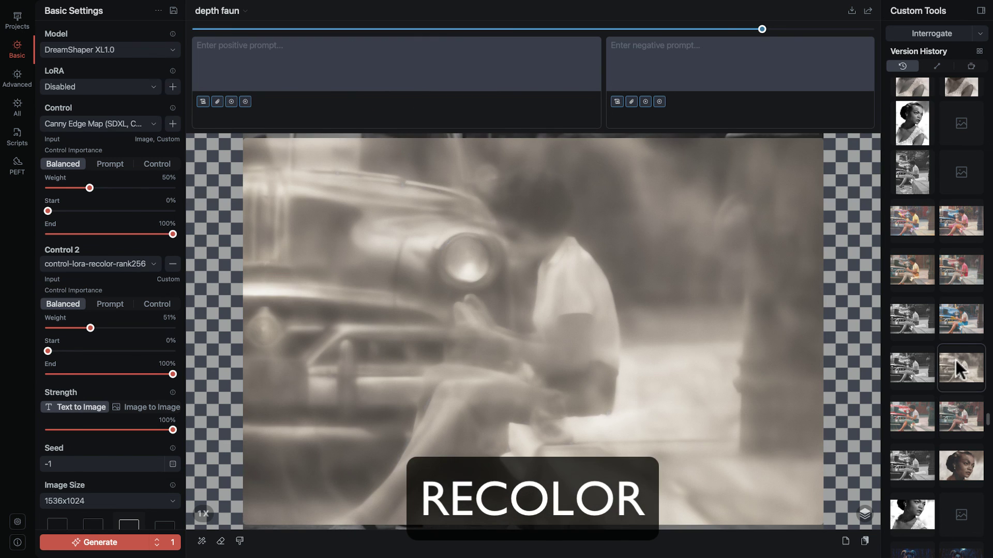
click(960, 258)
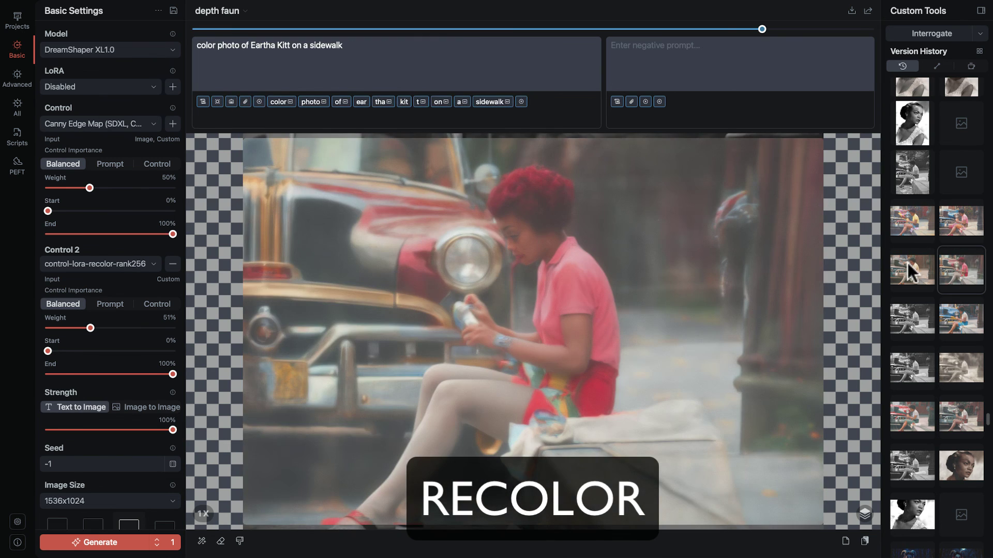
click(911, 270)
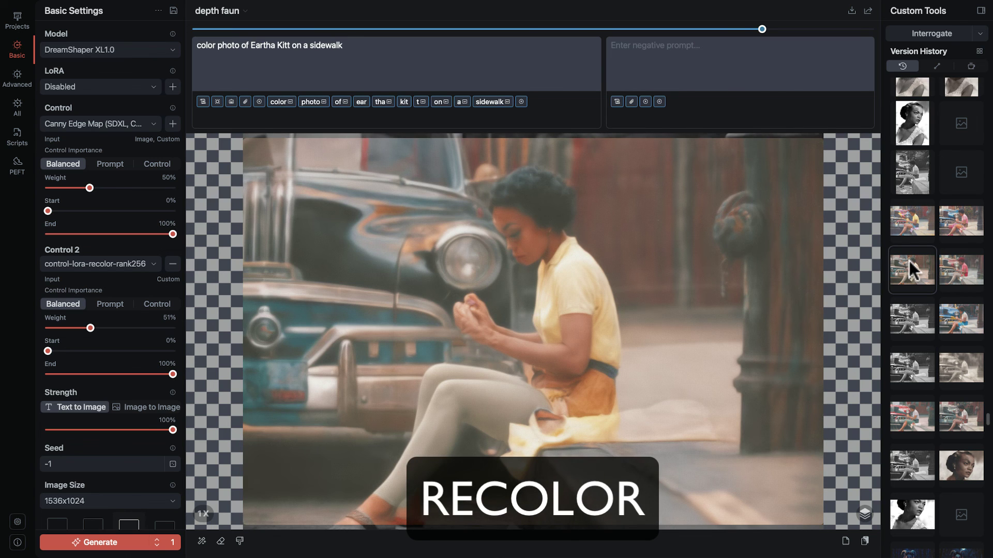
scroll(908, 266, down, 1)
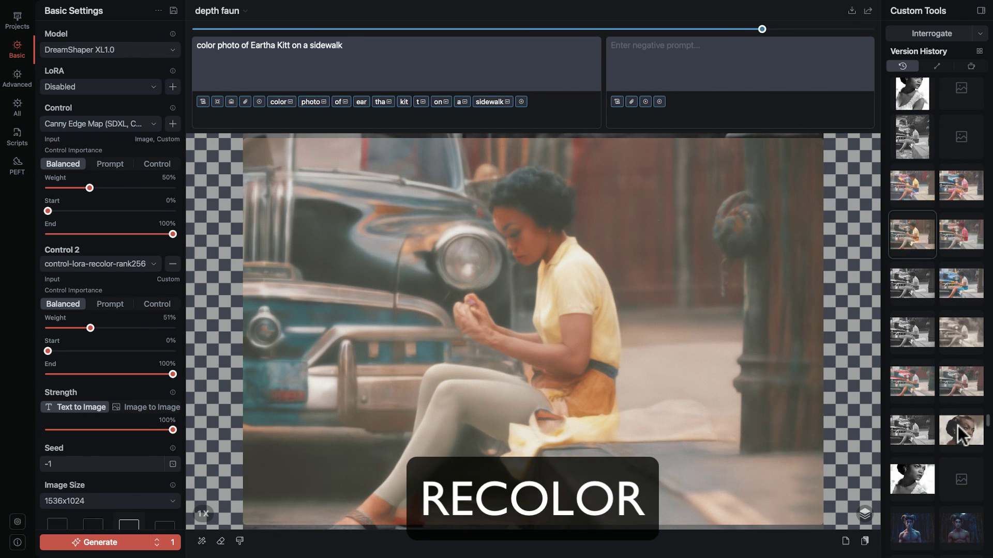